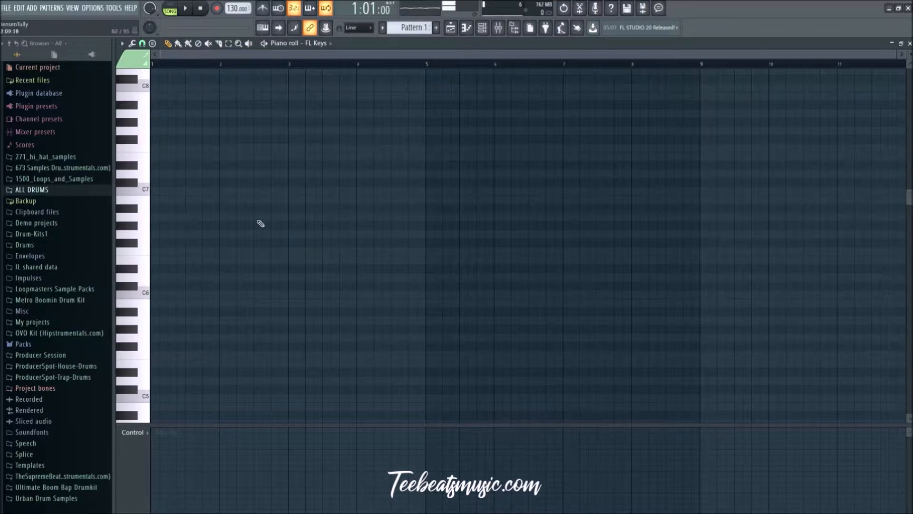
pyautogui.scroll(-1, 210, 235)
pyautogui.scroll(6, 207, 228)
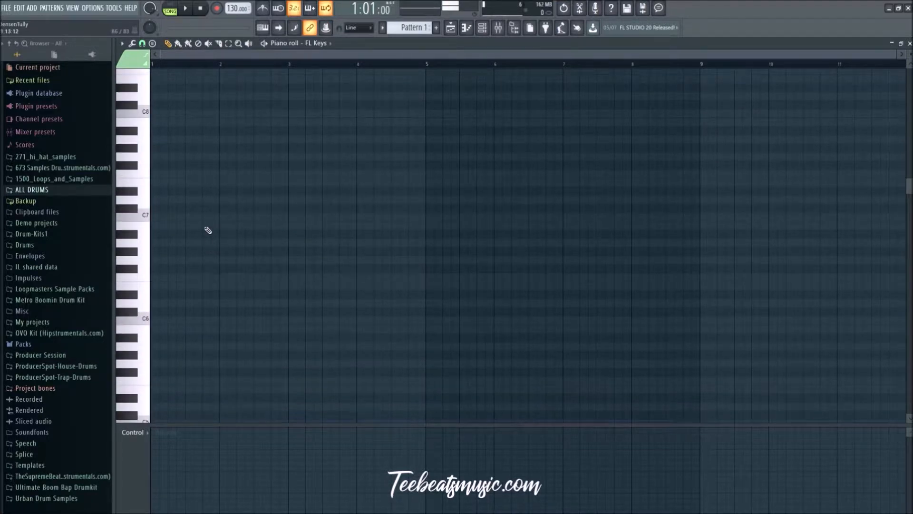
pyautogui.scroll(-16, 205, 221)
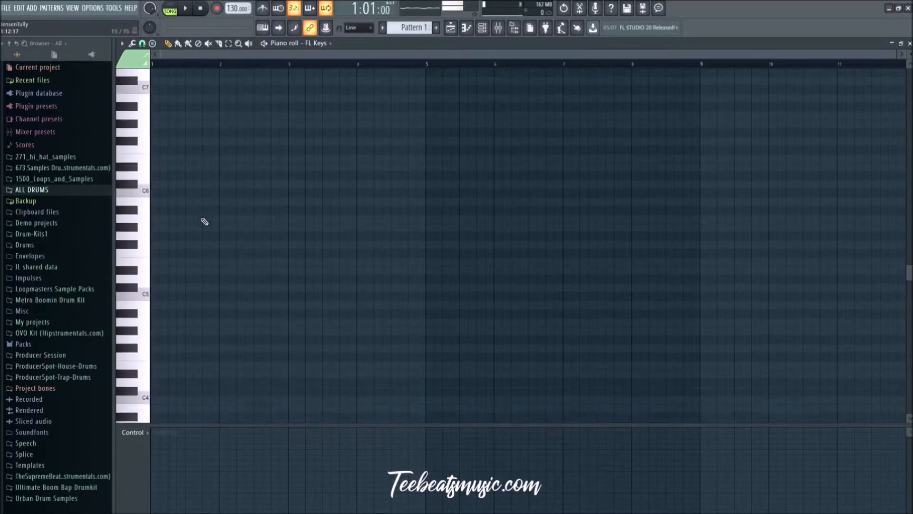
pyautogui.scroll(13, 204, 221)
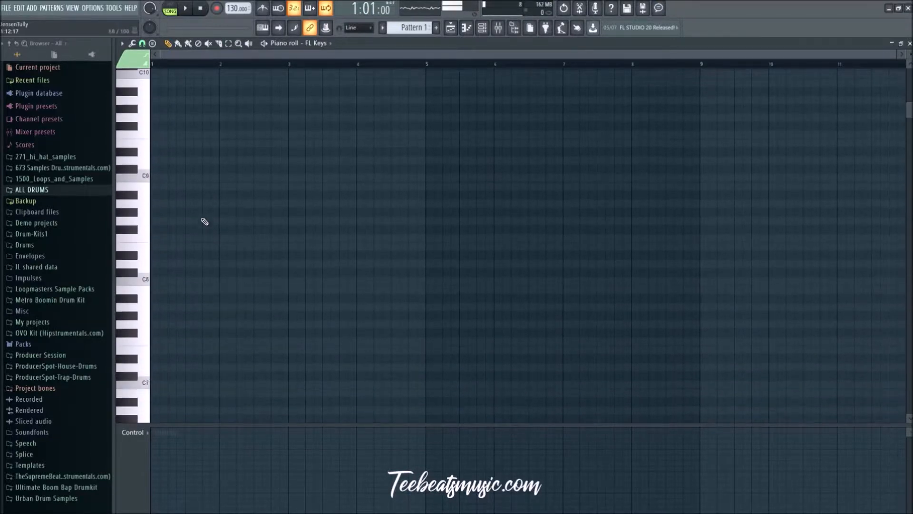
pyautogui.scroll(-20, 204, 222)
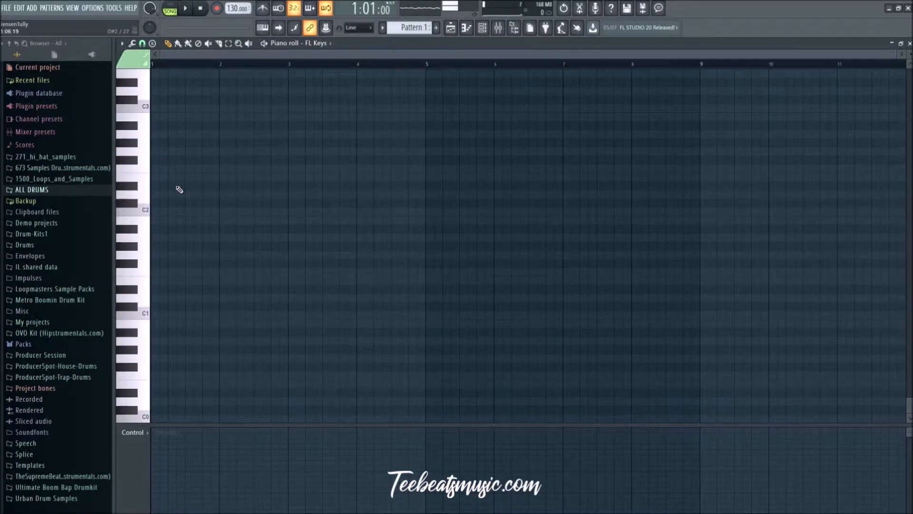
# - Add a one-bar C#3 note in bar 1 of the FL Keys piano roll and transpose it up two octaves to C#5
pyautogui.scroll(12, 178, 190)
pyautogui.scroll(-8, 178, 189)
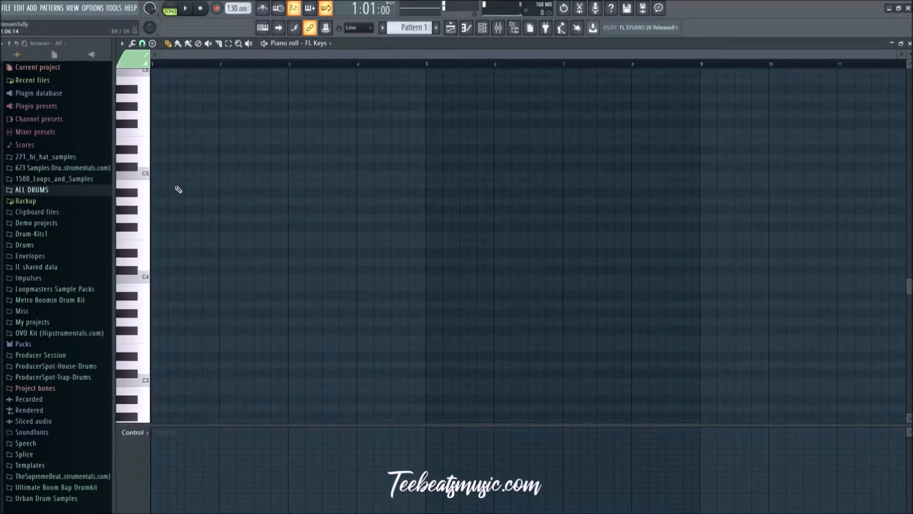
pyautogui.click(178, 178)
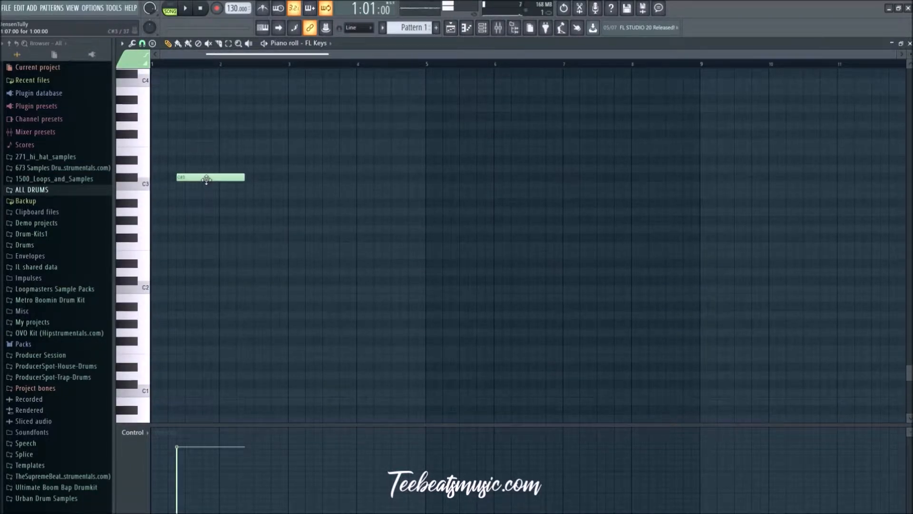
pyautogui.scroll(7, 204, 183)
pyautogui.hotkey('ctrl', 'a')
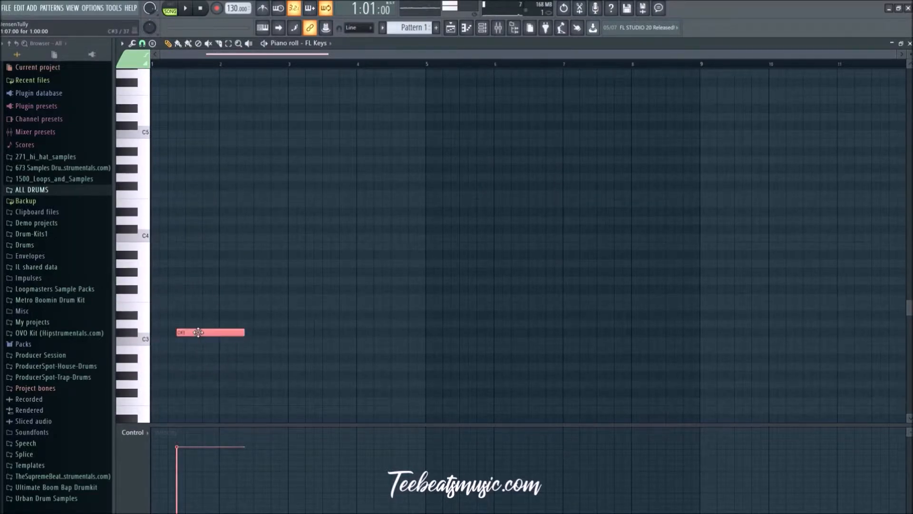
pyautogui.hotkey('ctrl', 'Up')
pyautogui.hotkey('ctrl', 'Up')
pyautogui.press('space')
pyautogui.scroll(4, 217, 303)
pyautogui.hotkey('ctrl', 'd')
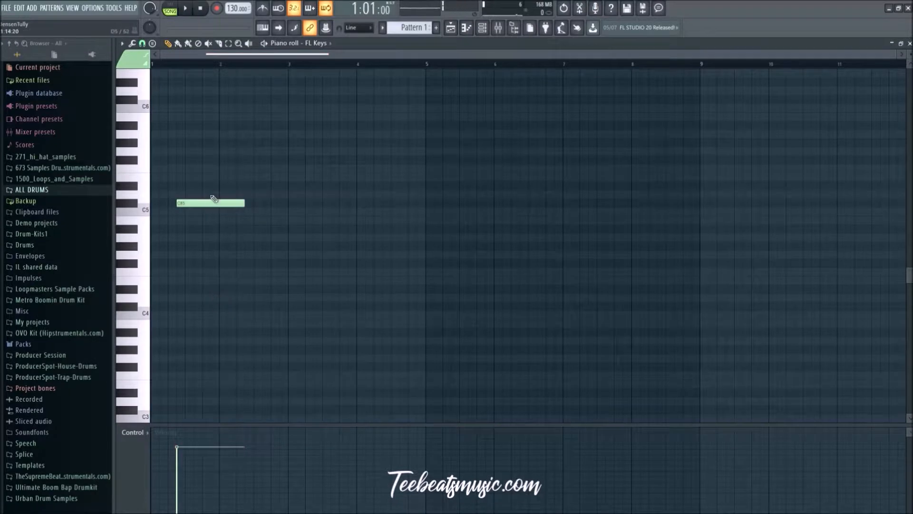
# - Move the C#5 note to the start of bar 1 and switch playback to pattern mode
pyautogui.moveTo(204, 204); pyautogui.dragTo(179, 203)
pyautogui.press('l')
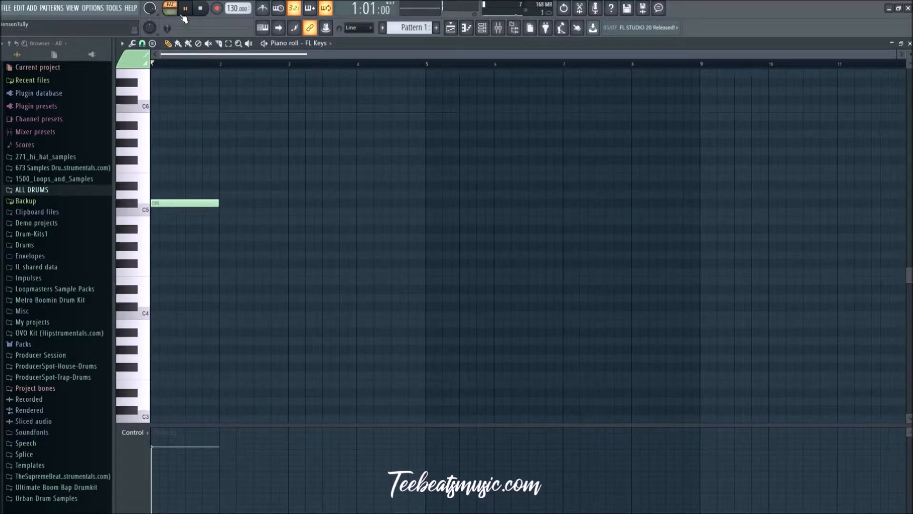
pyautogui.scroll(3, 233, 304)
pyautogui.press('space')
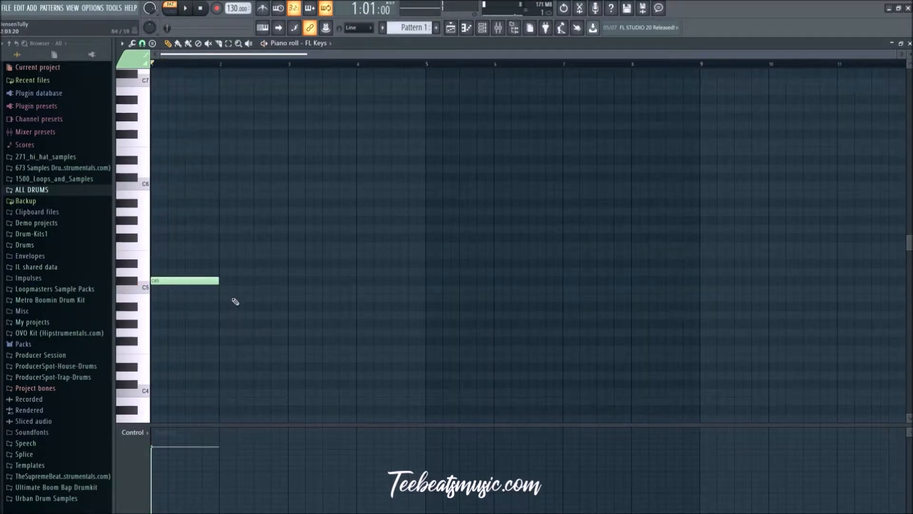
# - Stack one-bar F5 and G#5 notes above the C#5 note at bar 1 to form a C# major triad
pyautogui.scroll(-3, 236, 300)
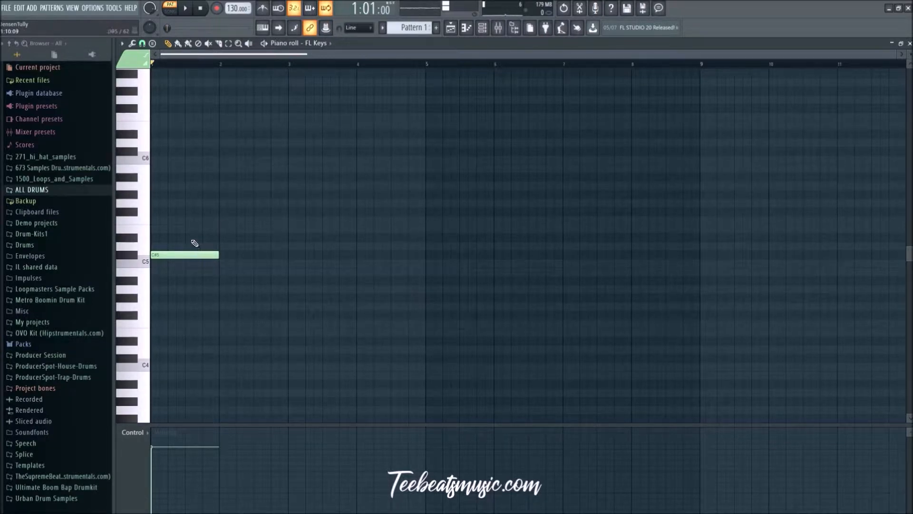
pyautogui.click(185, 220)
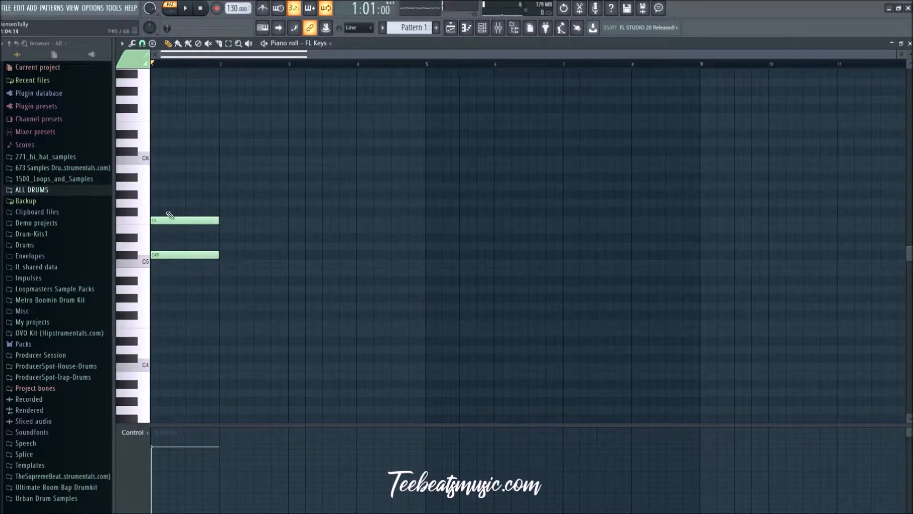
pyautogui.click(164, 195)
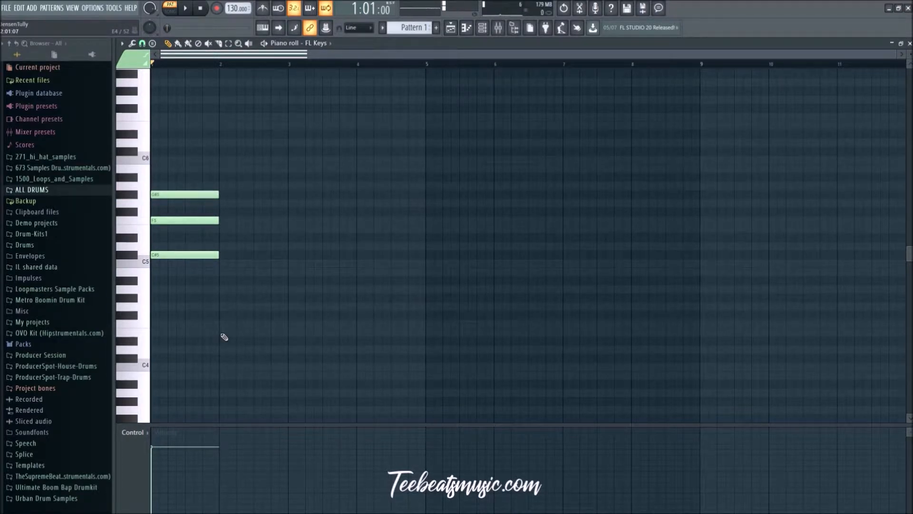
pyautogui.scroll(1, 224, 336)
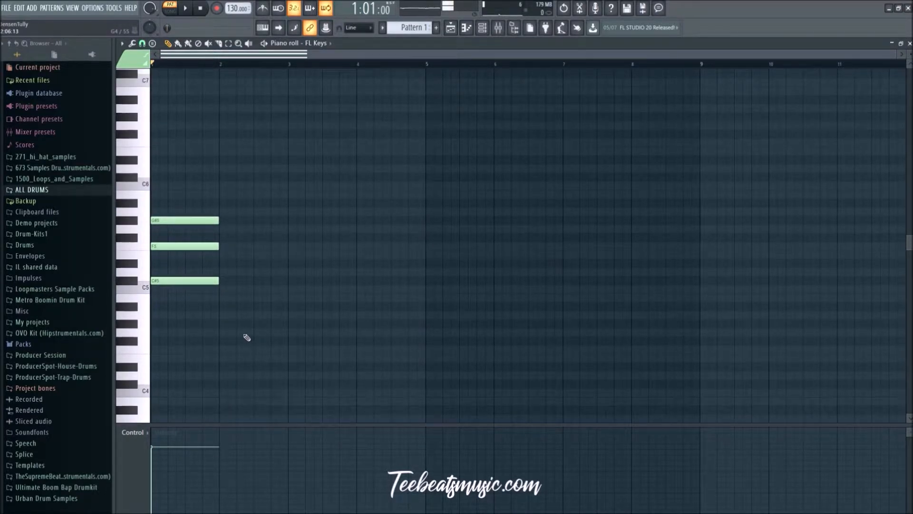
pyautogui.scroll(-1, 243, 290)
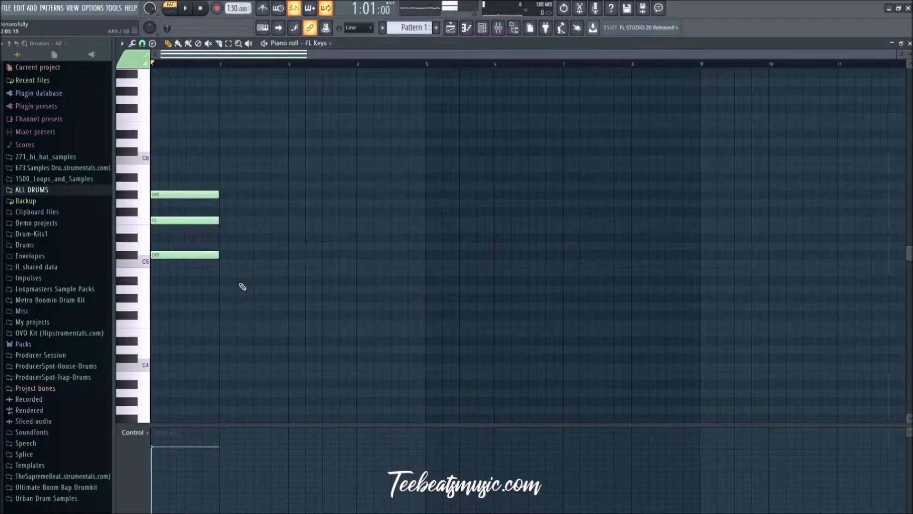
# - Play back the C# major triad to hear it, and stop playback
pyautogui.moveTo(257, 293); pyautogui.dragTo(224, 188)
pyautogui.keyDown('ctrl'); pyautogui.click(349, 288); pyautogui.keyUp('ctrl')
pyautogui.moveTo(265, 298); pyautogui.dragTo(178, 181)
pyautogui.keyDown('ctrl'); pyautogui.click(288, 273); pyautogui.keyUp('ctrl')
pyautogui.press('space')
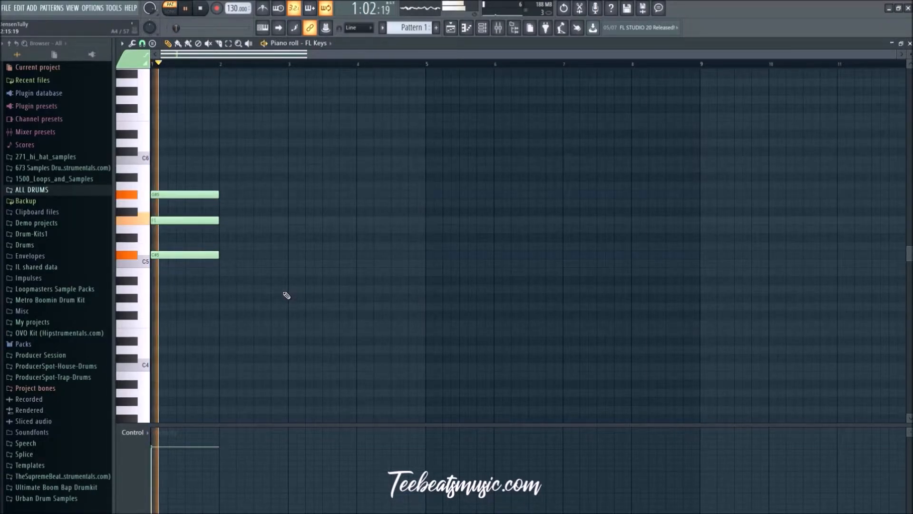
pyautogui.press('space')
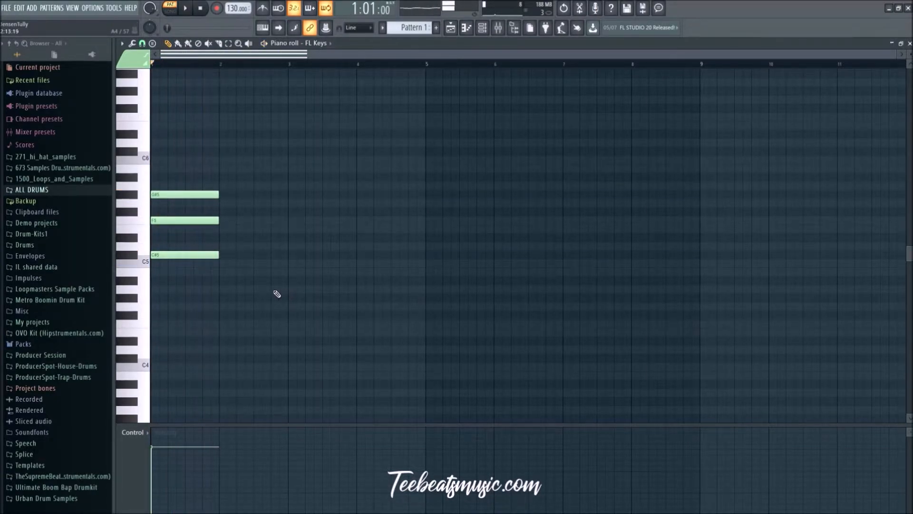
# - Replace the major triad with a C# minor triad of one-bar C#5, E5 and G#5 notes at bar 1
pyautogui.moveTo(261, 302); pyautogui.dragTo(245, 203)
pyautogui.rightClick(237, 203)
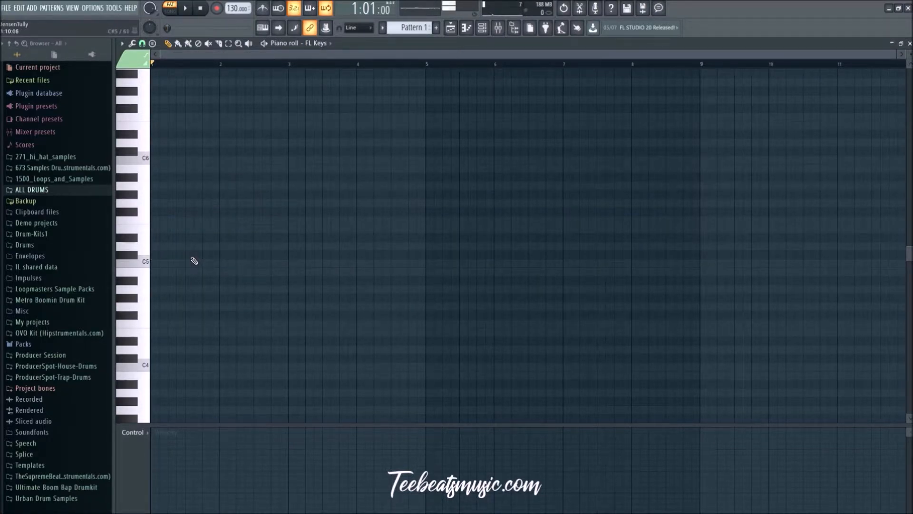
pyautogui.click(188, 256)
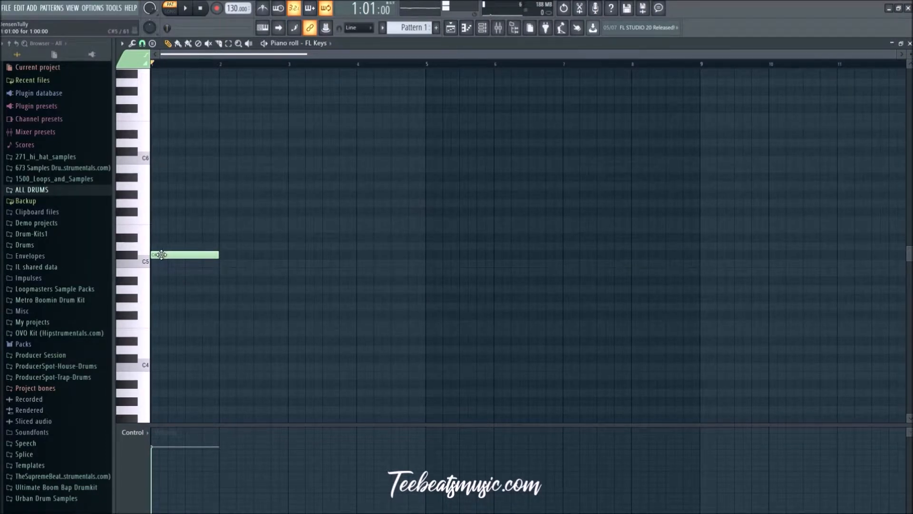
pyautogui.click(179, 228)
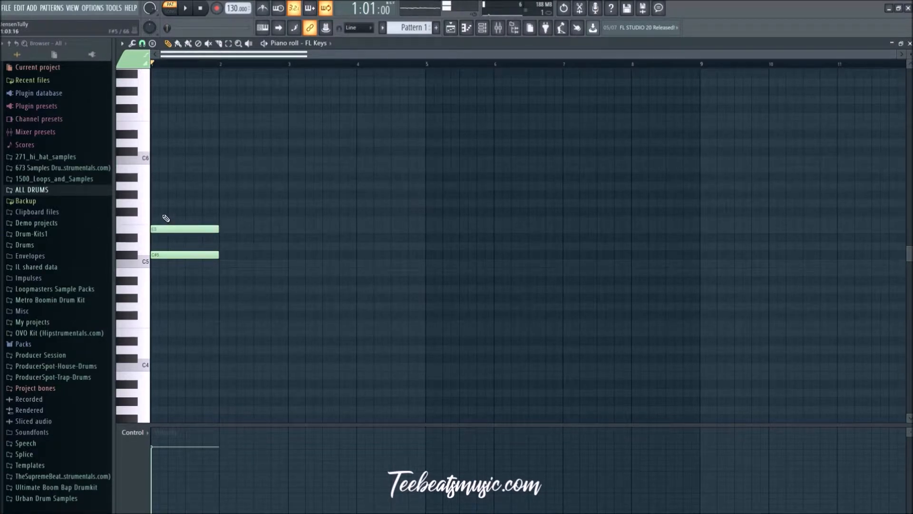
pyautogui.click(164, 194)
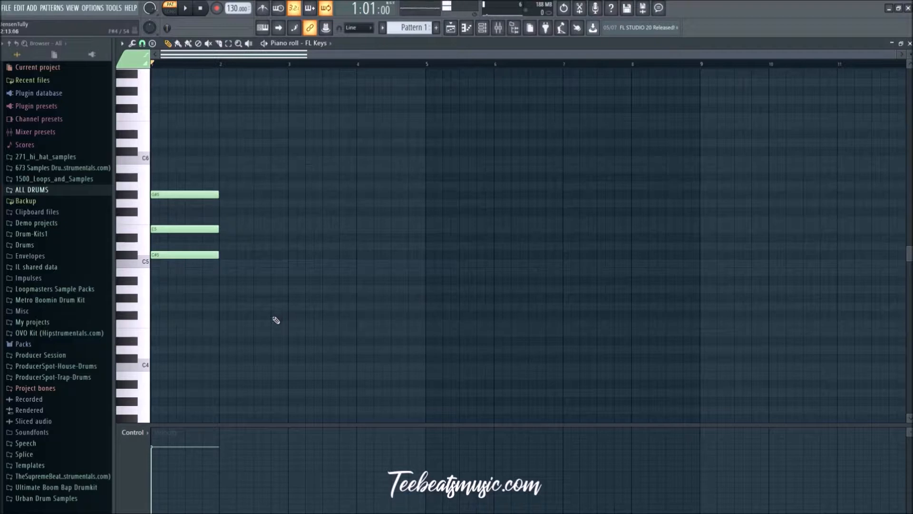
pyautogui.scroll(2, 273, 319)
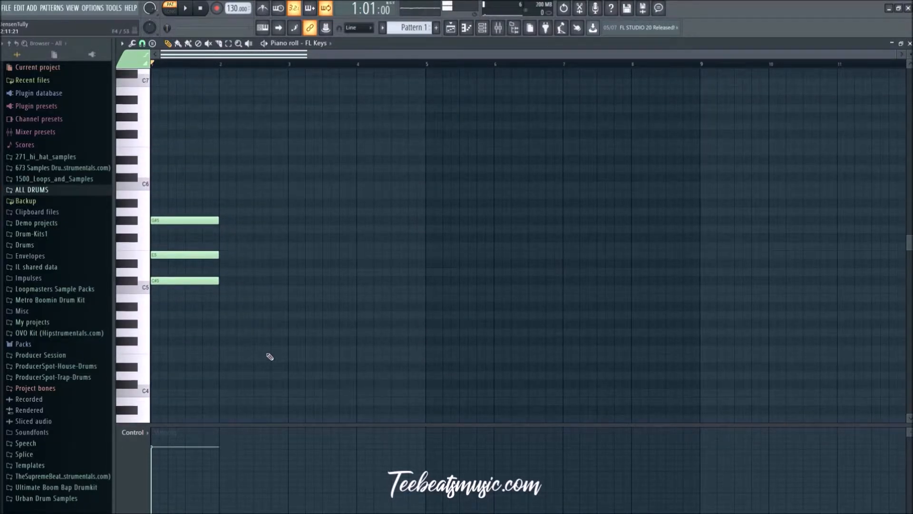
pyautogui.moveTo(266, 353); pyautogui.dragTo(191, 217)
pyautogui.rightClick(304, 285)
pyautogui.scroll(1, 291, 319)
pyautogui.scroll(-2, 289, 318)
pyautogui.scroll(-1, 266, 310)
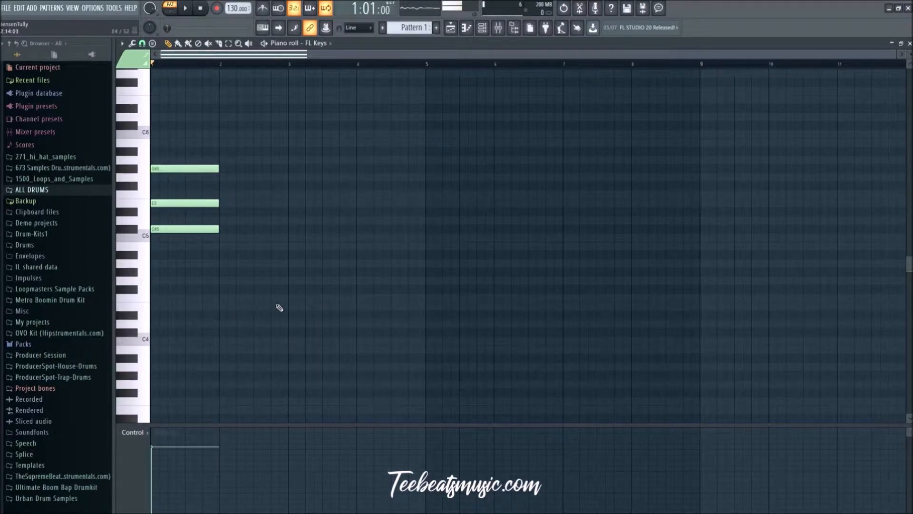
# - Clear the minor triad and draw a C# major triad of one-bar C#5, F5 and G#5 notes at bar 1
pyautogui.hotkey('ctrl', 'z')
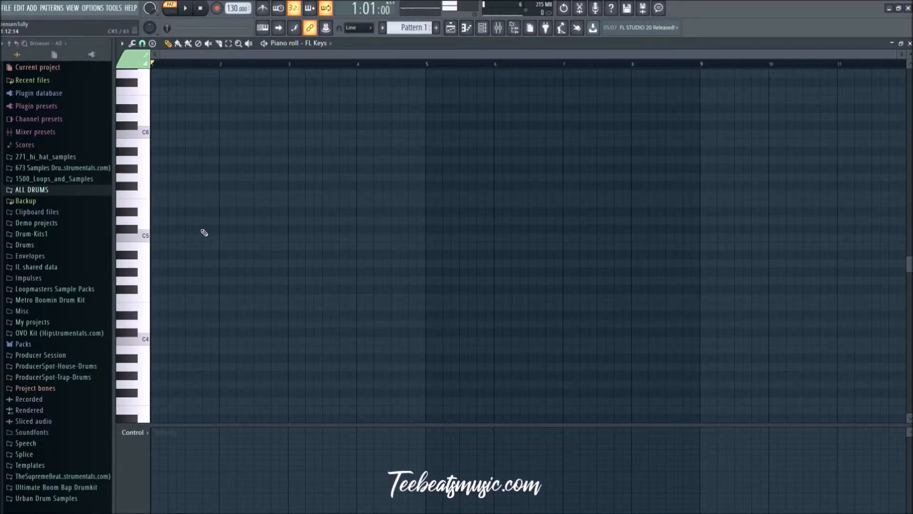
pyautogui.click(127, 230)
pyautogui.scroll(2, 167, 312)
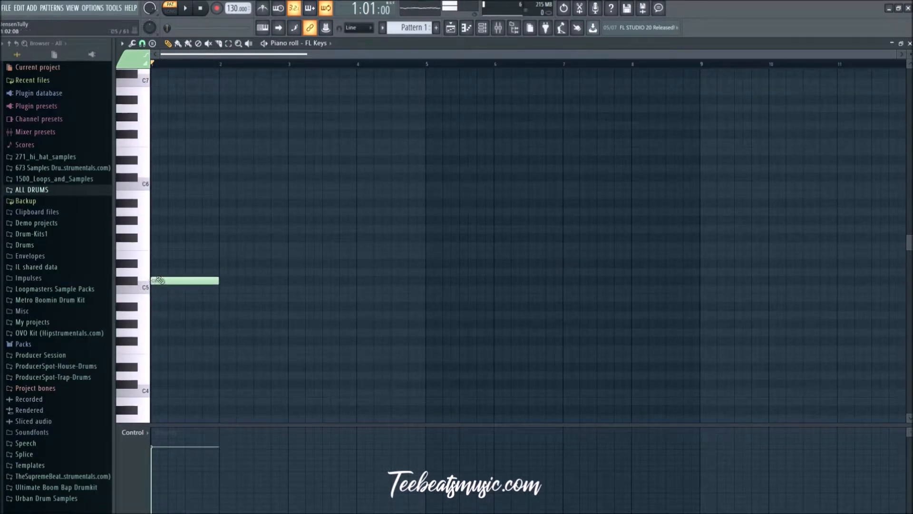
pyautogui.click(166, 245)
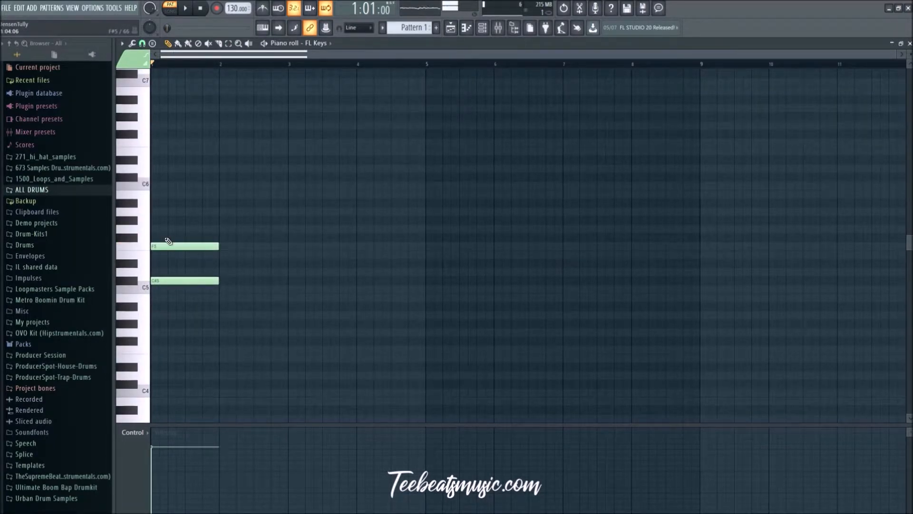
pyautogui.click(167, 220)
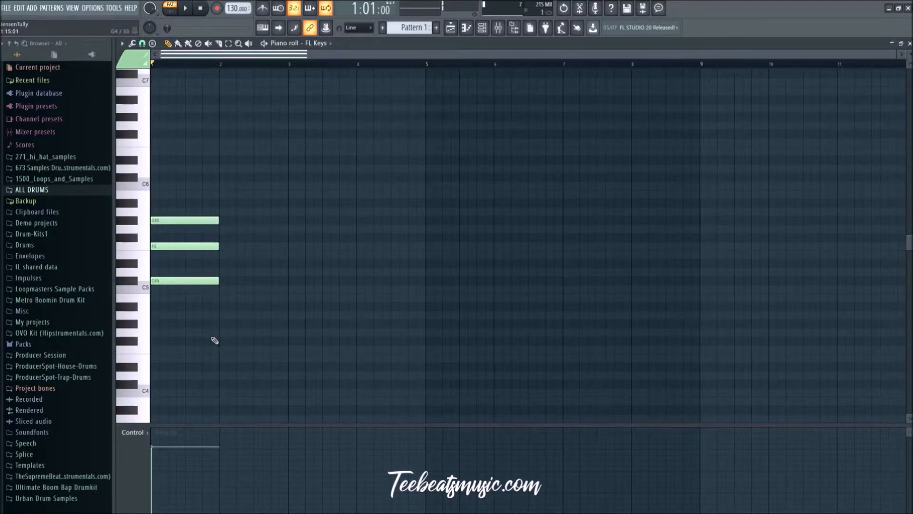
pyautogui.scroll(1, 213, 337)
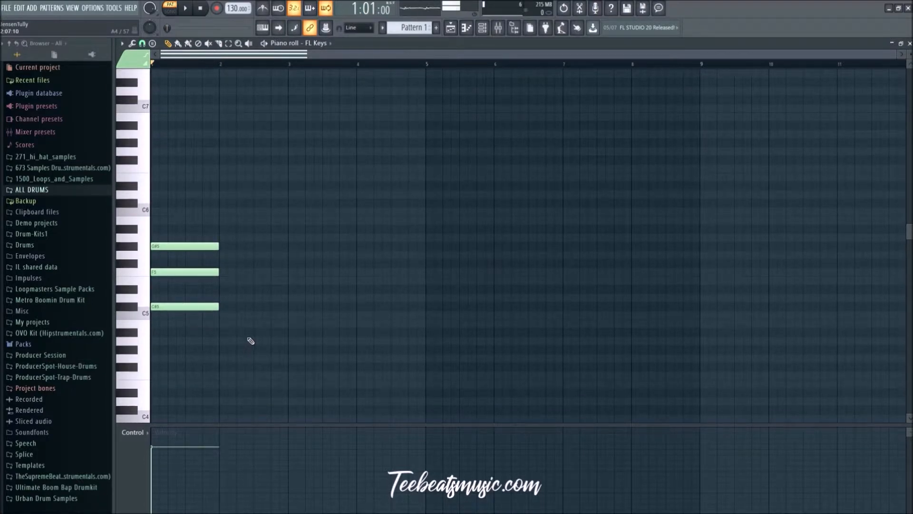
pyautogui.scroll(-1, 251, 340)
pyautogui.scroll(1, 252, 342)
pyautogui.scroll(-1, 285, 361)
pyautogui.click(209, 280)
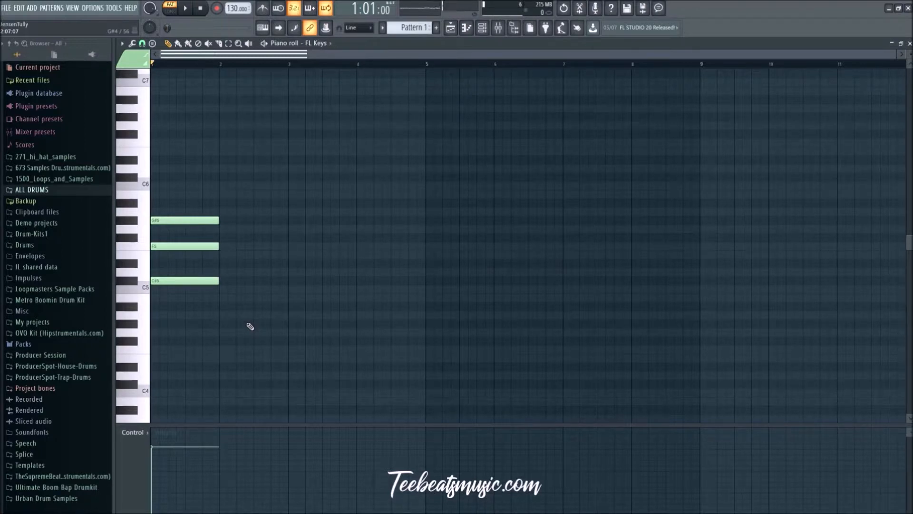
# - Add a one-bar C6 note above the C# major triad at bar 1 to make it a major seventh chord
pyautogui.scroll(2, 250, 326)
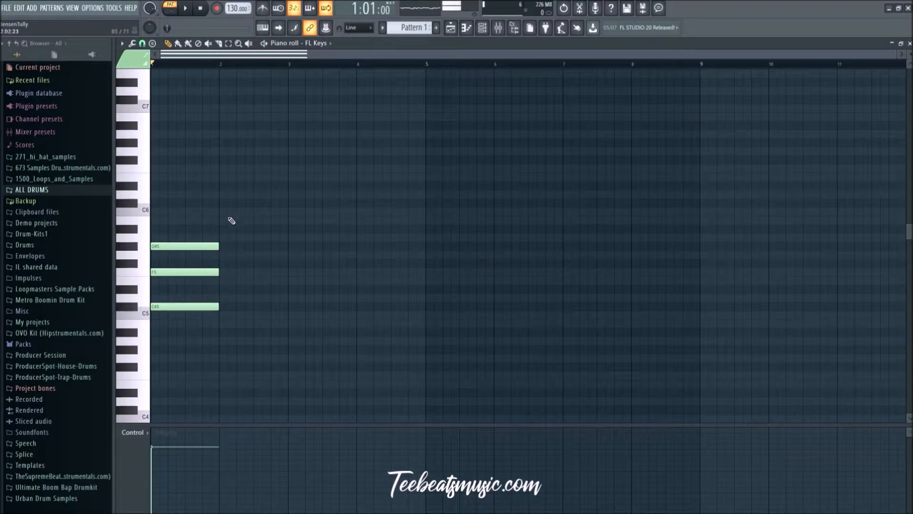
pyautogui.scroll(-4, 214, 330)
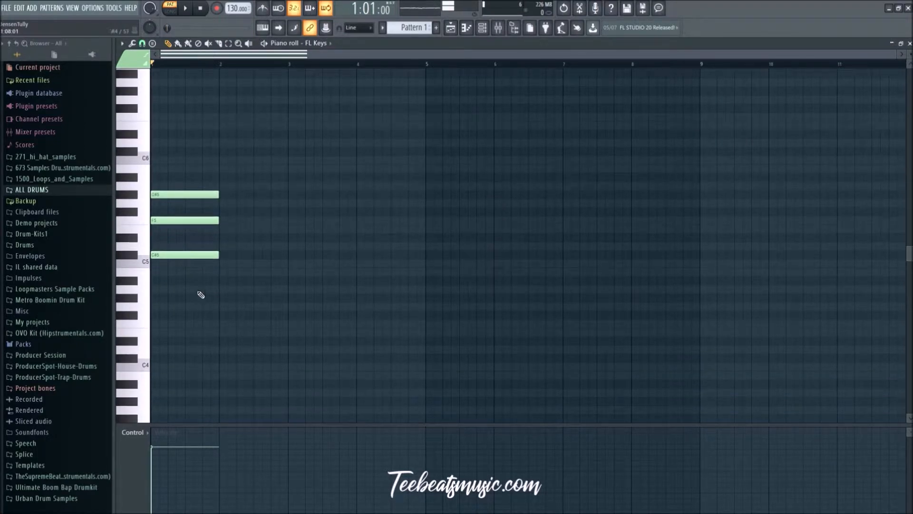
pyautogui.scroll(2, 221, 293)
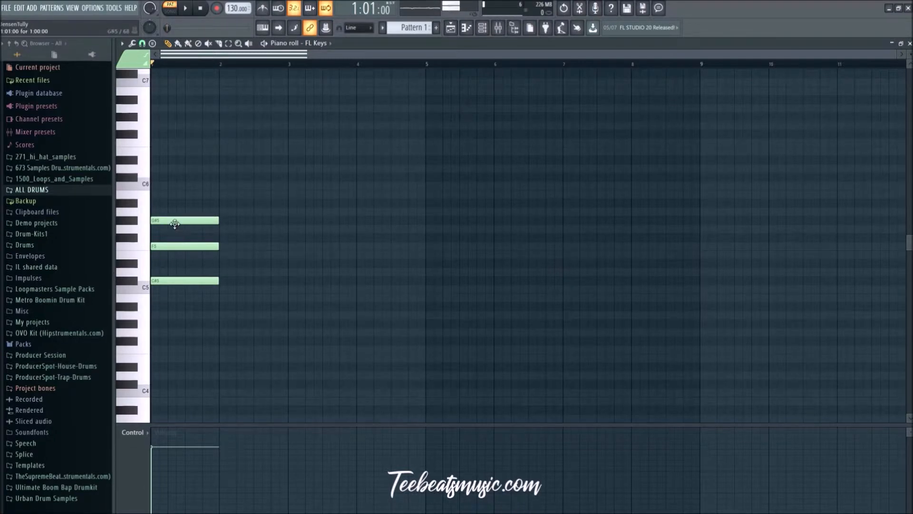
pyautogui.click(172, 190)
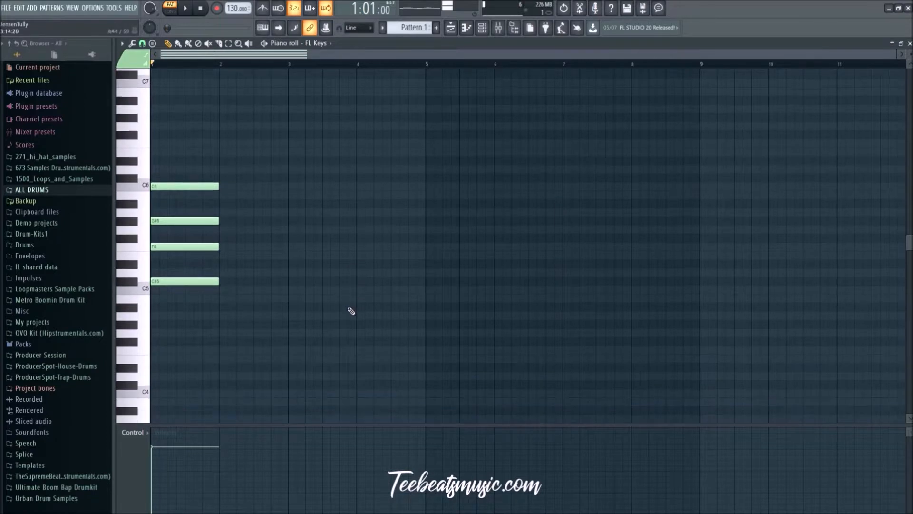
pyautogui.scroll(-3, 294, 327)
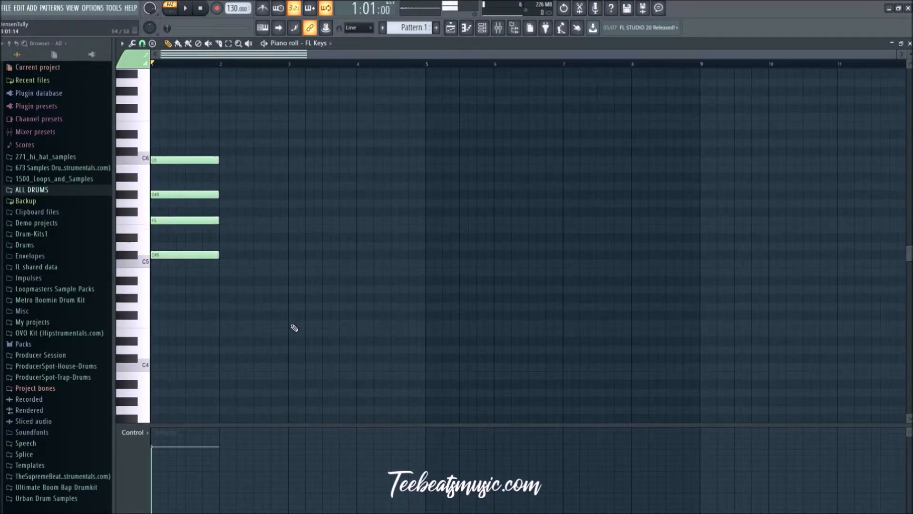
pyautogui.scroll(3, 292, 336)
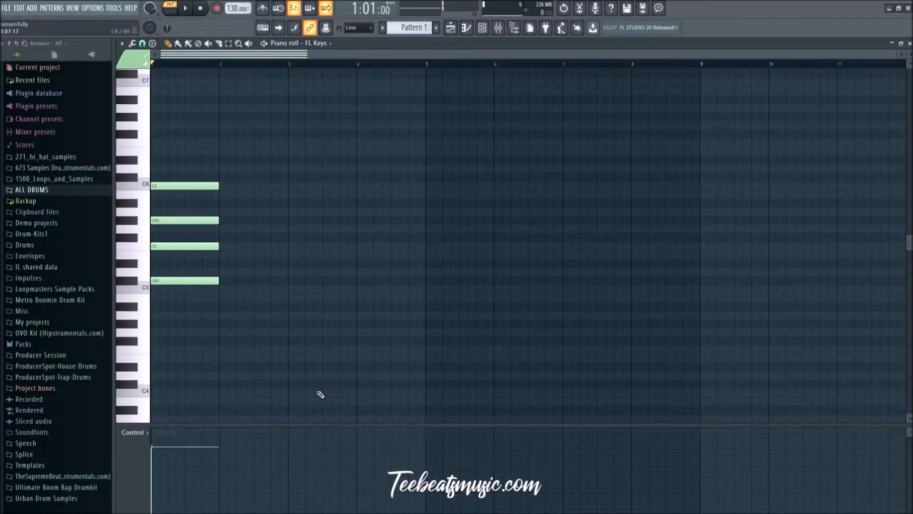
# - Play back the C# major seventh chord to hear it, and stop playback
pyautogui.scroll(3, 323, 393)
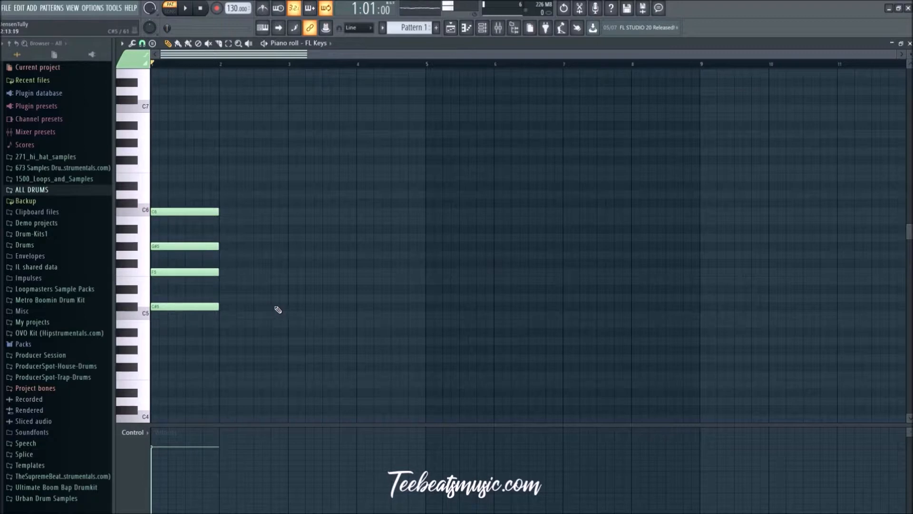
pyautogui.press('space')
pyautogui.press('space')
# - Duplicate the C6 note one octave up to C7 at bar 1 and play back the chord
pyautogui.moveTo(264, 362); pyautogui.dragTo(180, 303)
pyautogui.keyDown('ctrl'); pyautogui.click(319, 354); pyautogui.keyUp('ctrl')
pyautogui.moveTo(247, 222); pyautogui.dragTo(188, 214)
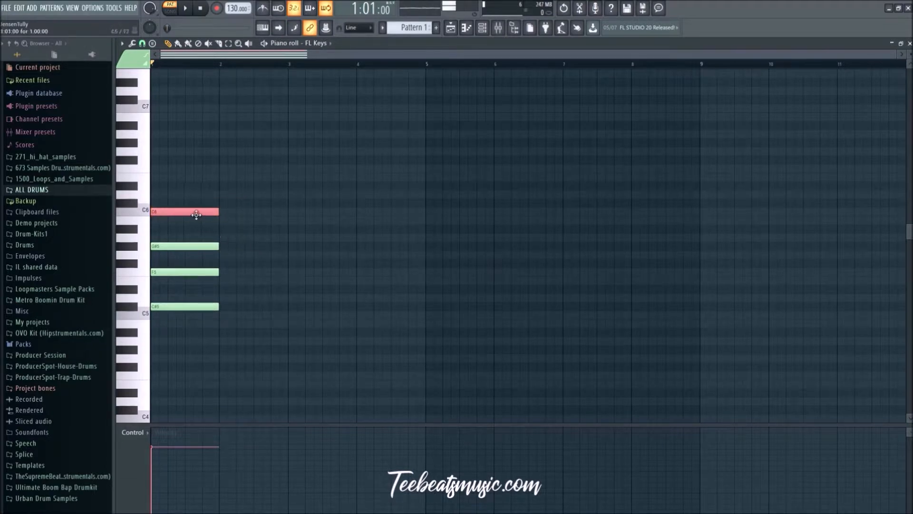
pyautogui.hotkey('ctrl', 'Up')
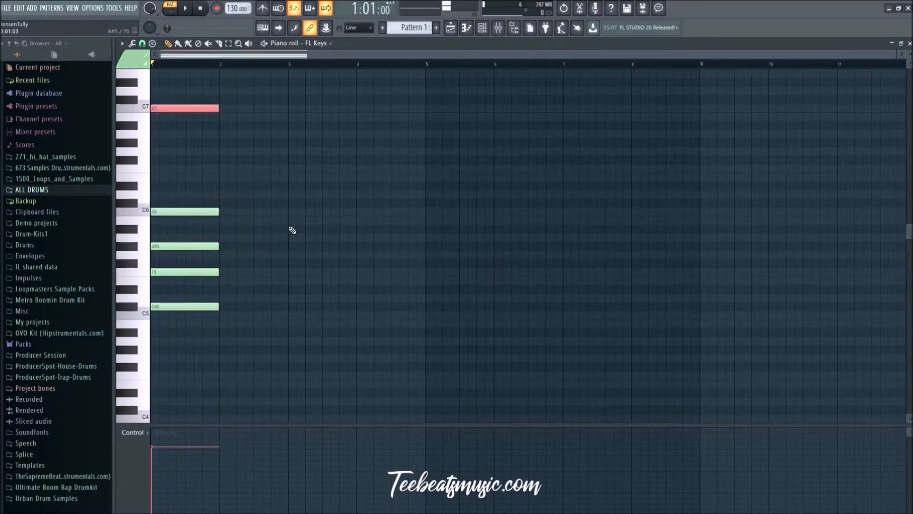
pyautogui.press('space')
pyautogui.press('space')
# - Duplicate the C7 note one octave up to C8 at bar 1 and play back the extended chord
pyautogui.click(198, 104)
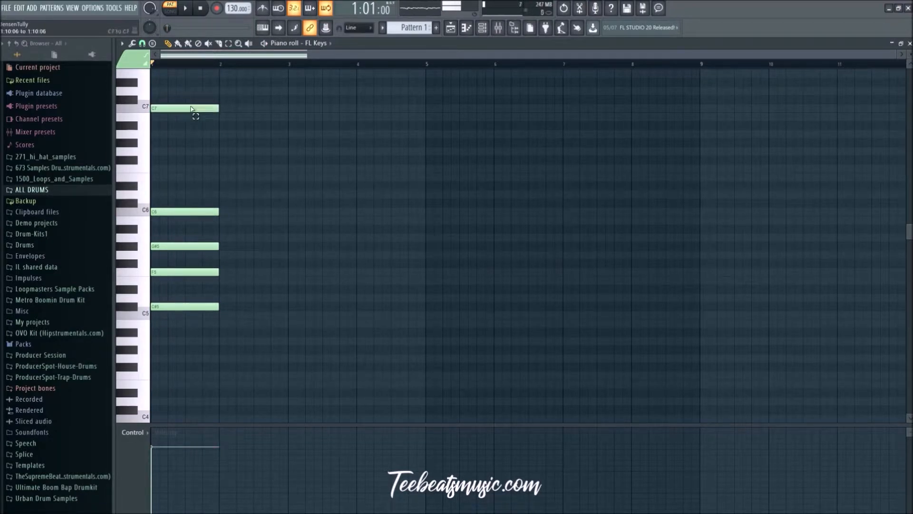
pyautogui.click(191, 109)
pyautogui.scroll(2, 214, 143)
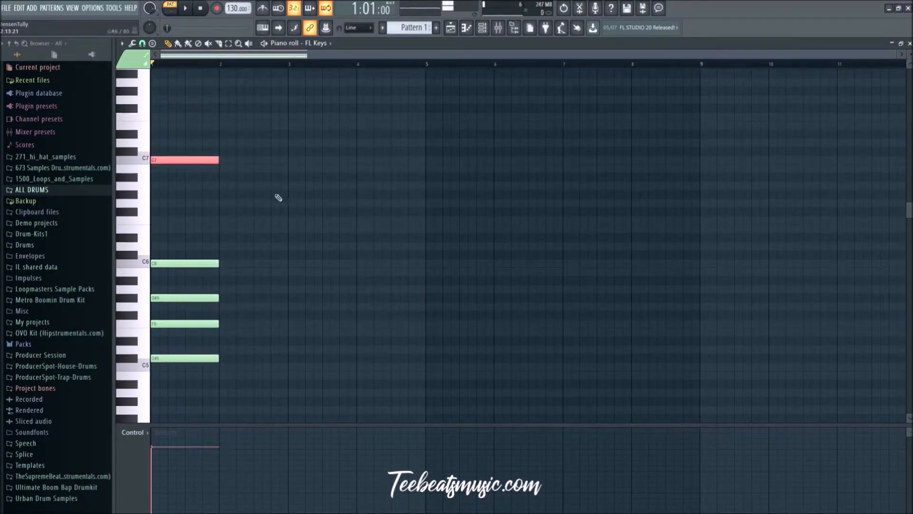
pyautogui.hotkey('ctrl', 'Up')
pyautogui.press('space')
pyautogui.scroll(2, 295, 204)
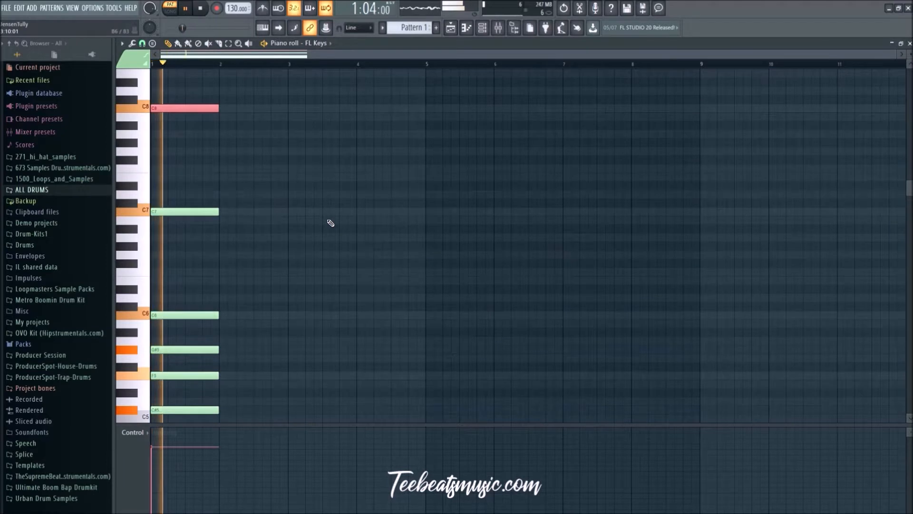
pyautogui.press('space')
pyautogui.click(132, 43)
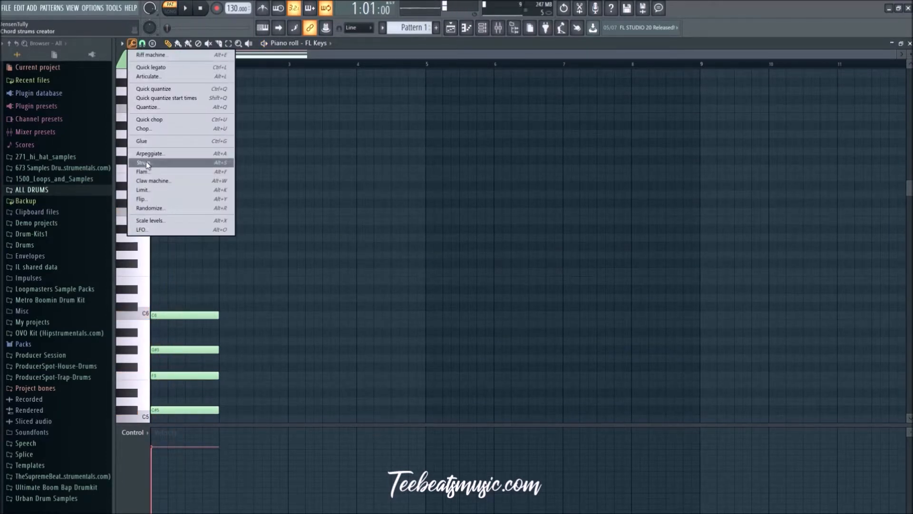
pyautogui.click(147, 163)
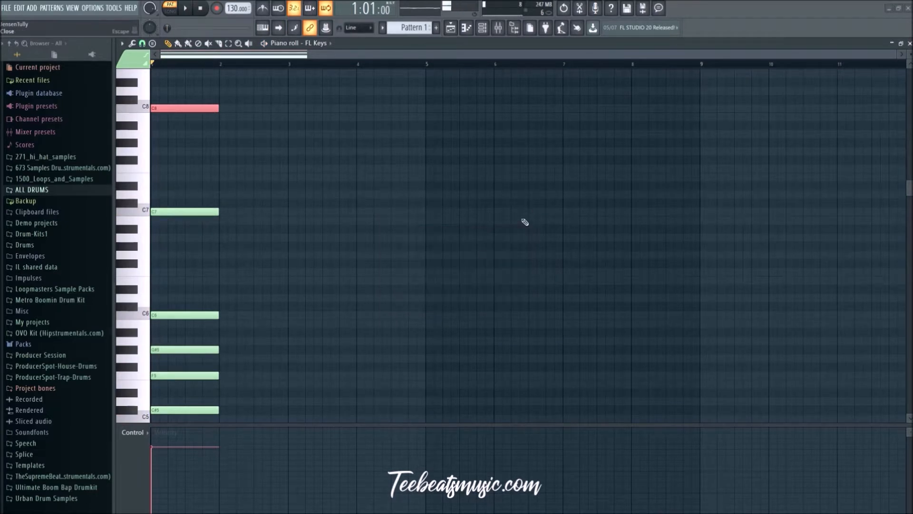
pyautogui.click(524, 212)
# - Strum all notes of the chord with a reduced start time strength, auditioning the effect before accepting it
pyautogui.click(132, 43)
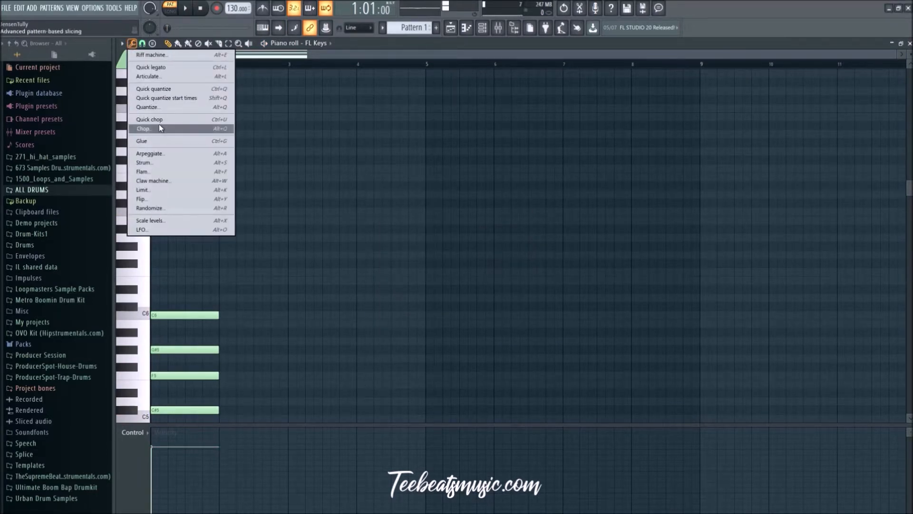
pyautogui.click(147, 163)
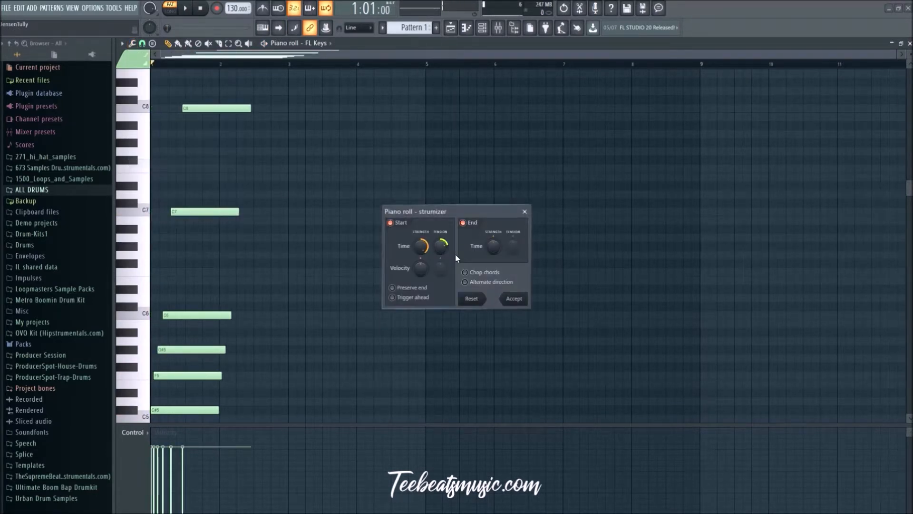
pyautogui.press('space')
pyautogui.moveTo(423, 246); pyautogui.dragTo(422, 249)
pyautogui.press('space')
pyautogui.press('space')
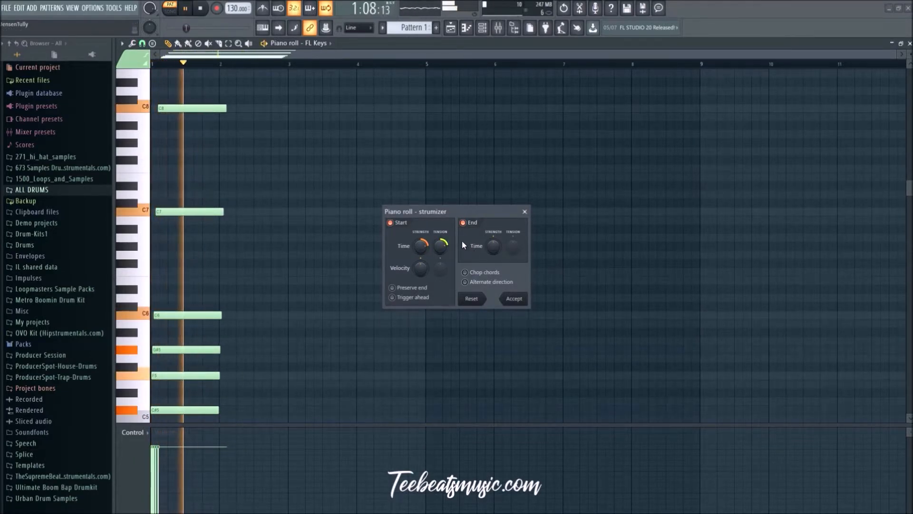
pyautogui.click(508, 298)
# - Play back the strummed C# major seventh chord, and stop playback
pyautogui.scroll(-3, 288, 297)
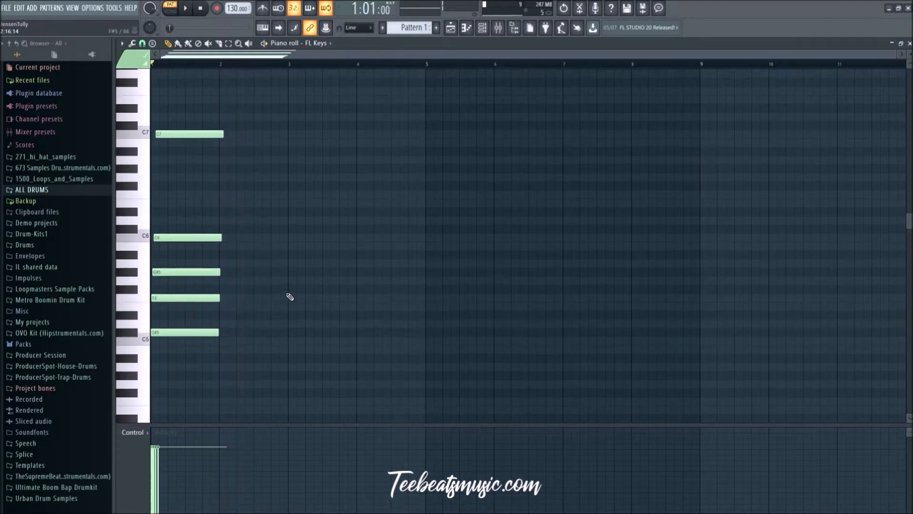
pyautogui.scroll(1, 280, 312)
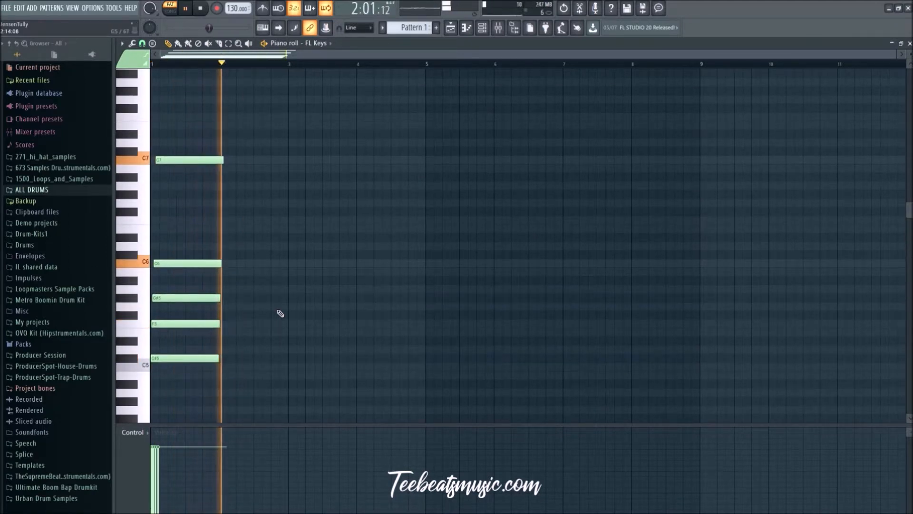
pyautogui.press('space')
pyautogui.scroll(1, 241, 257)
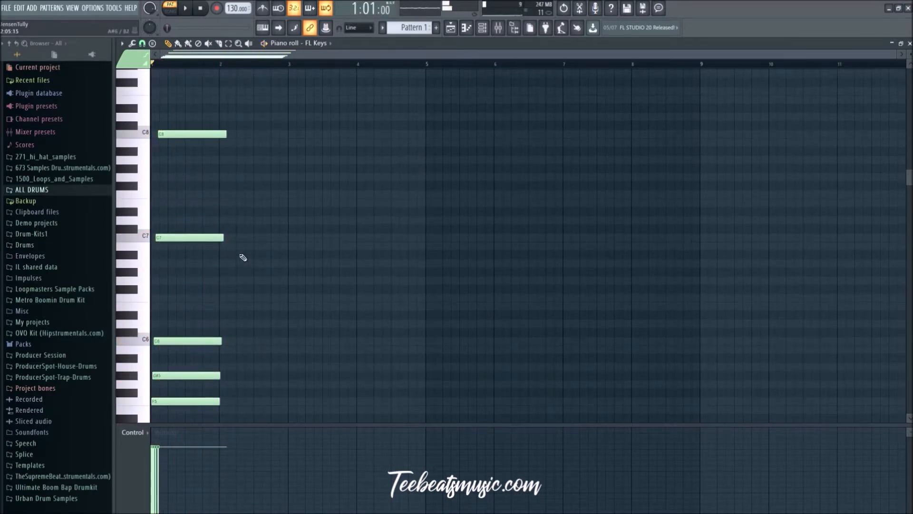
# - Delete the C8, C7, C6, G#5 and F5 notes above the C#5 root
pyautogui.rightClick(190, 82)
pyautogui.rightClick(190, 185)
pyautogui.rightClick(187, 288)
pyautogui.rightClick(186, 324)
pyautogui.rightClick(185, 350)
pyautogui.scroll(-1, 186, 337)
pyautogui.scroll(-5, 187, 333)
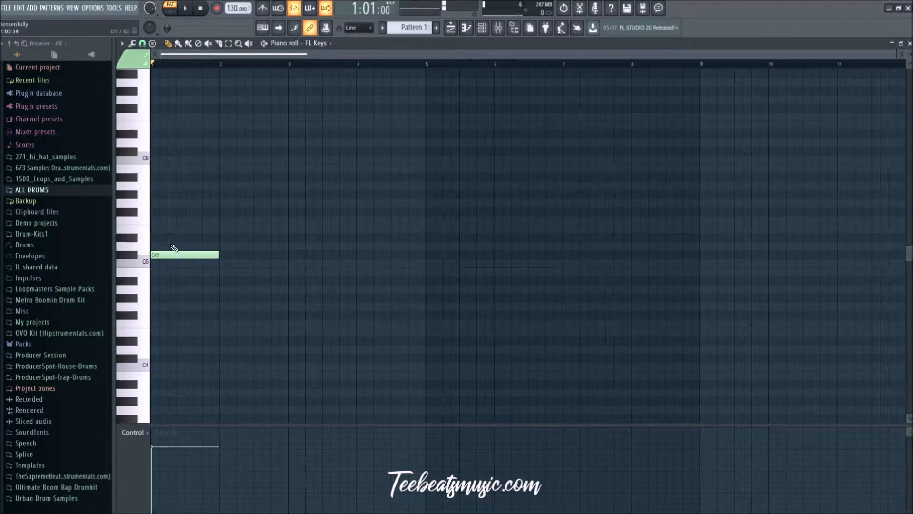
# - Add one-bar E5, G#5 and B5 notes above C#5 at bar 1 as a C# minor seventh chord and play it back
pyautogui.click(172, 227)
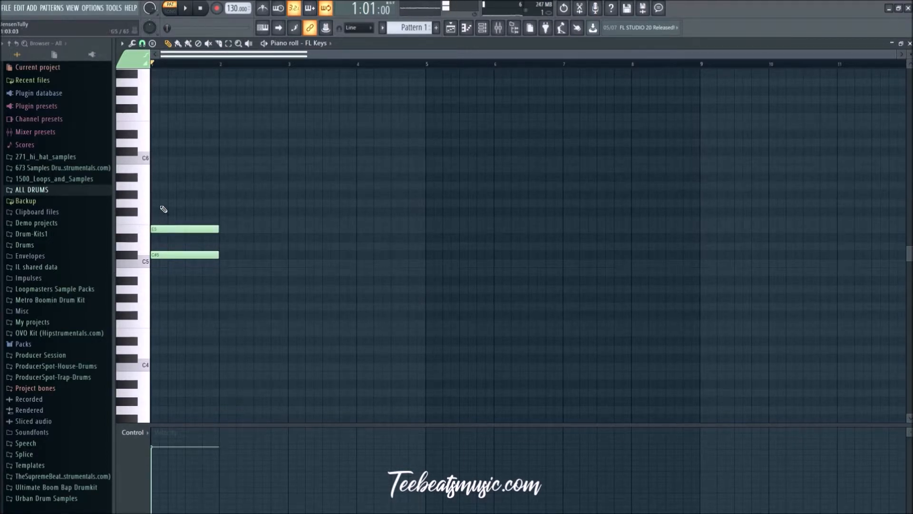
pyautogui.click(163, 195)
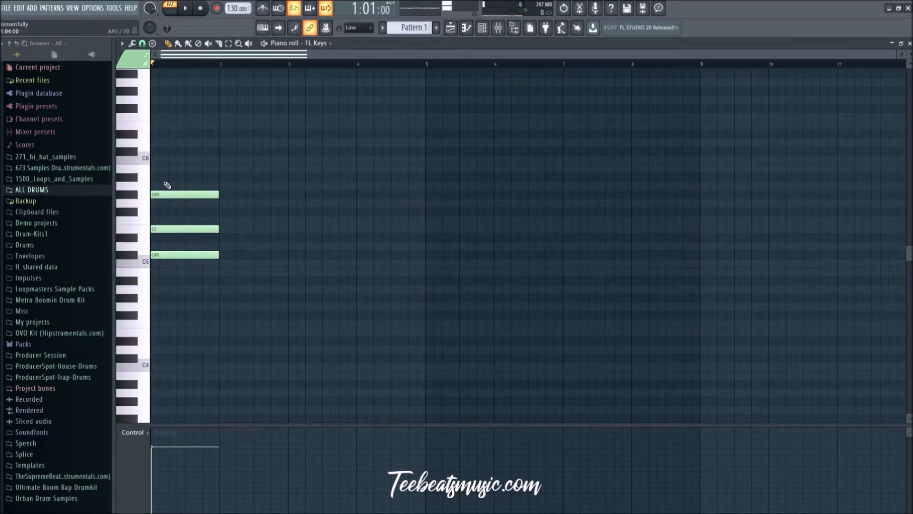
pyautogui.click(168, 168)
pyautogui.press('space')
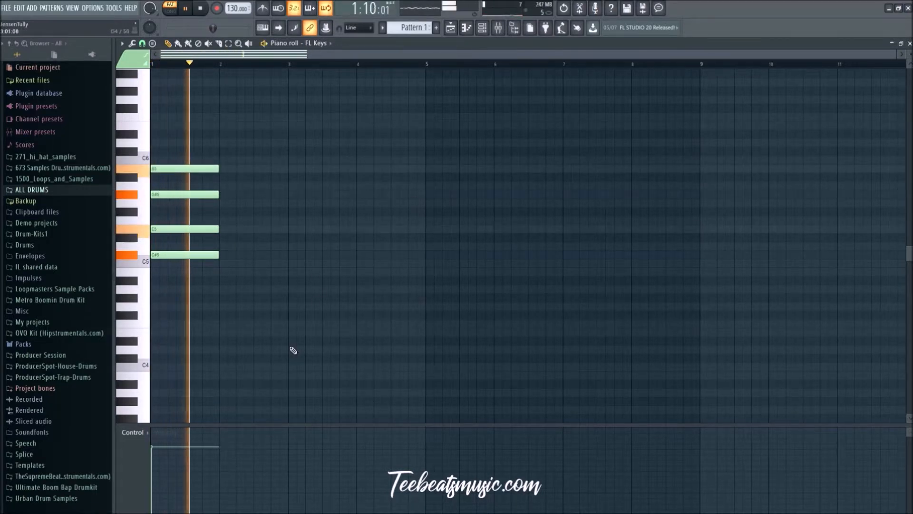
pyautogui.press('space')
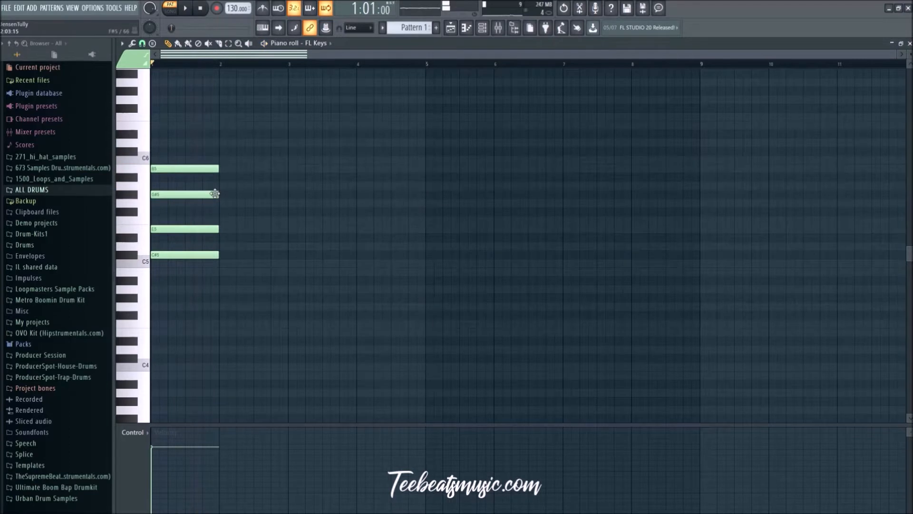
pyautogui.doubleClick(186, 169)
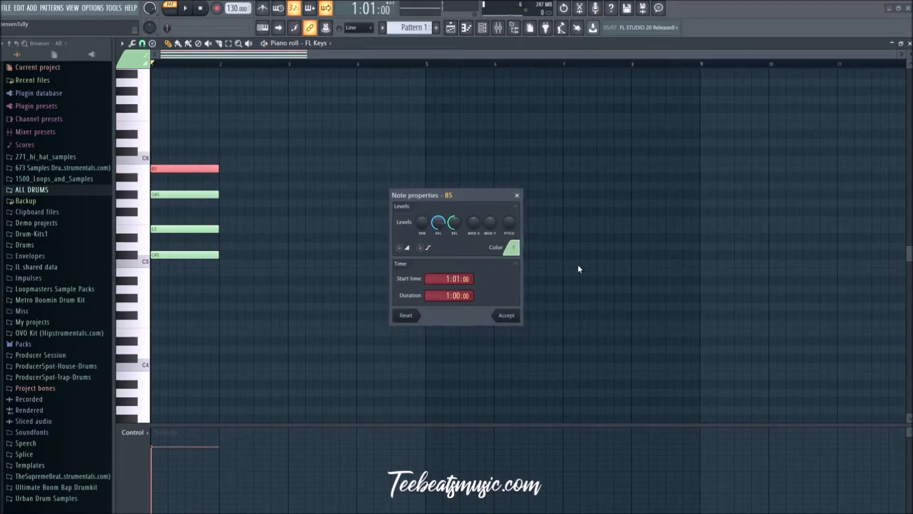
pyautogui.click(517, 195)
pyautogui.click(194, 177)
pyautogui.rightClick(194, 177)
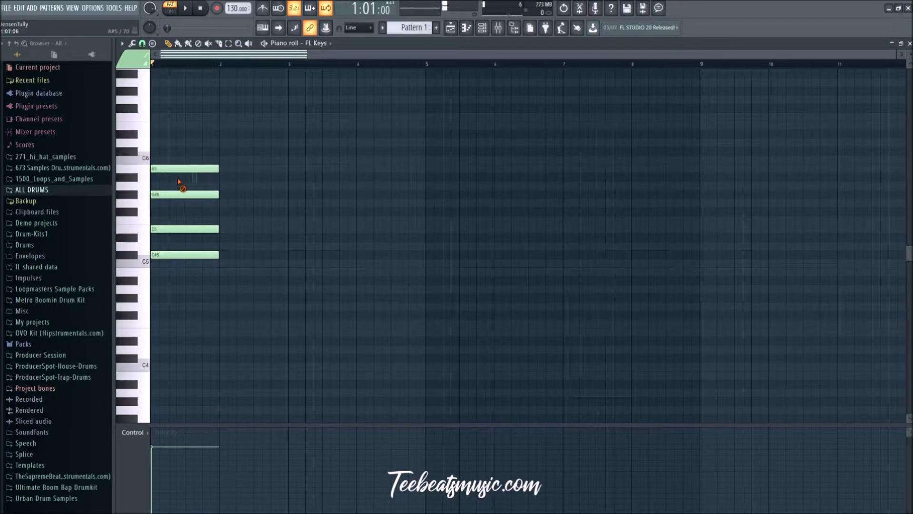
pyautogui.click(187, 170)
pyautogui.moveTo(187, 170); pyautogui.dragTo(181, 92)
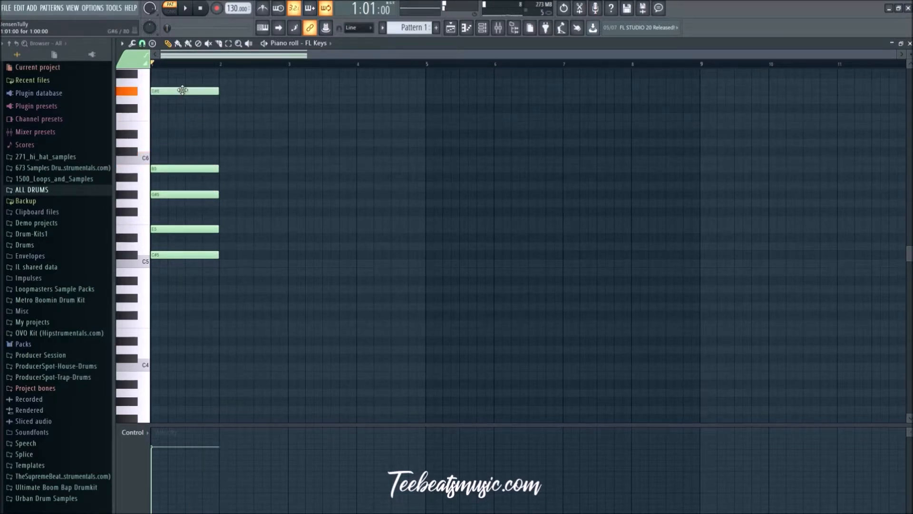
pyautogui.rightClick(182, 90)
pyautogui.click(174, 170)
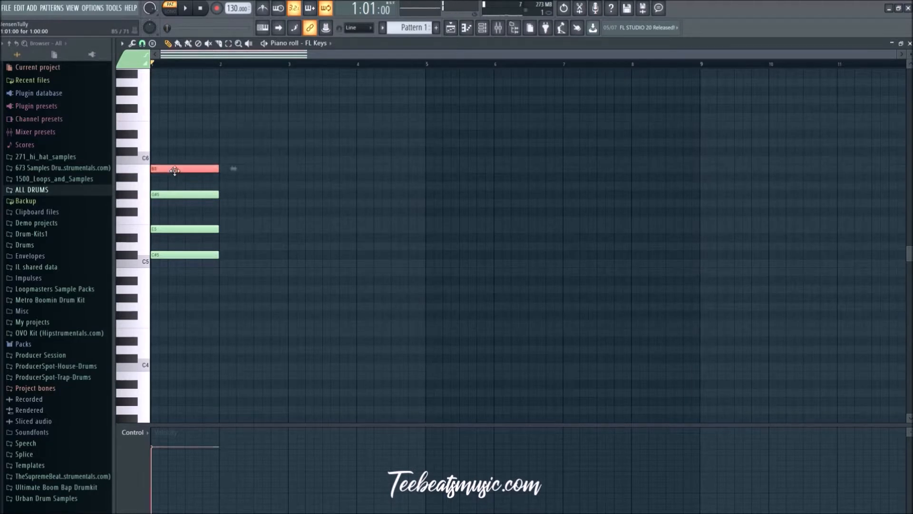
pyautogui.press('Delete')
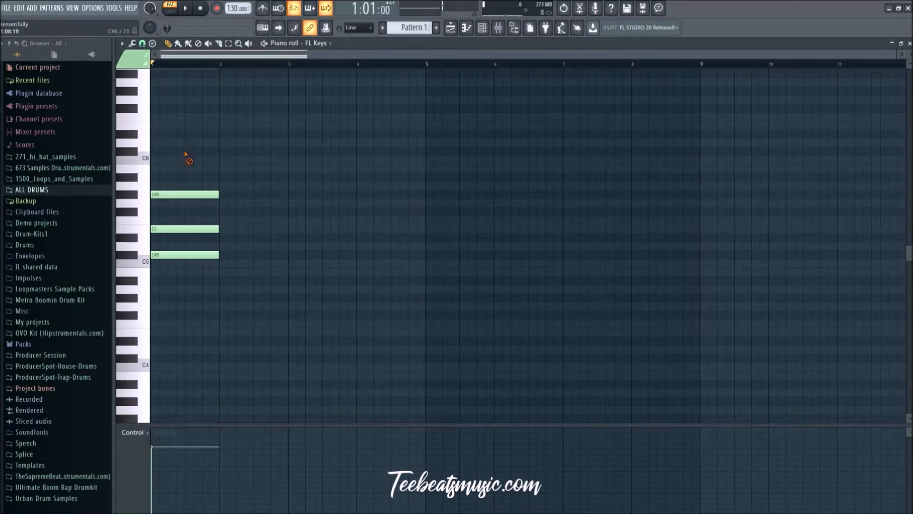
# - Draw one-bar B6 and B5 notes above the C# minor triad at bar 1 and start playback
pyautogui.scroll(3, 188, 153)
pyautogui.moveTo(185, 116); pyautogui.dragTo(174, 220)
pyautogui.press('space')
# - Duplicate the B6 note one octave up to B7 at bar 1 and play back the extended minor seventh chord
pyautogui.click(204, 114)
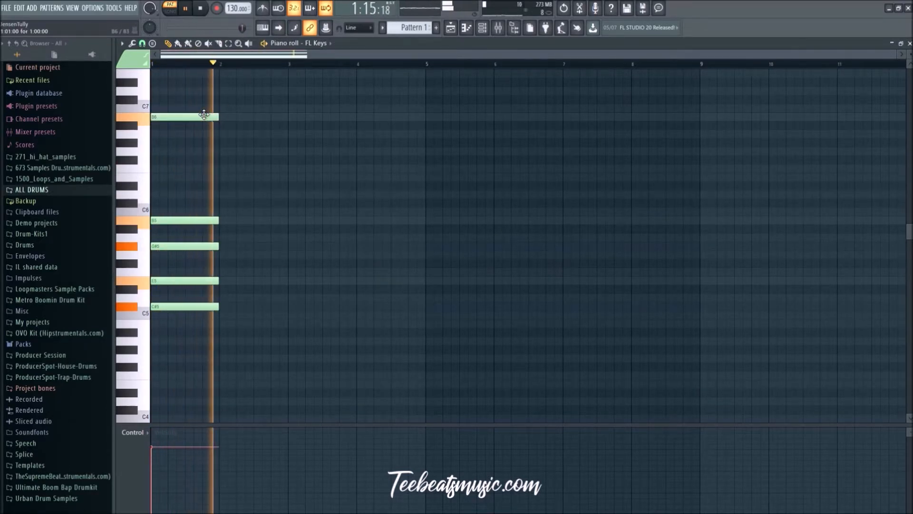
pyautogui.scroll(2, 294, 324)
pyautogui.press('space')
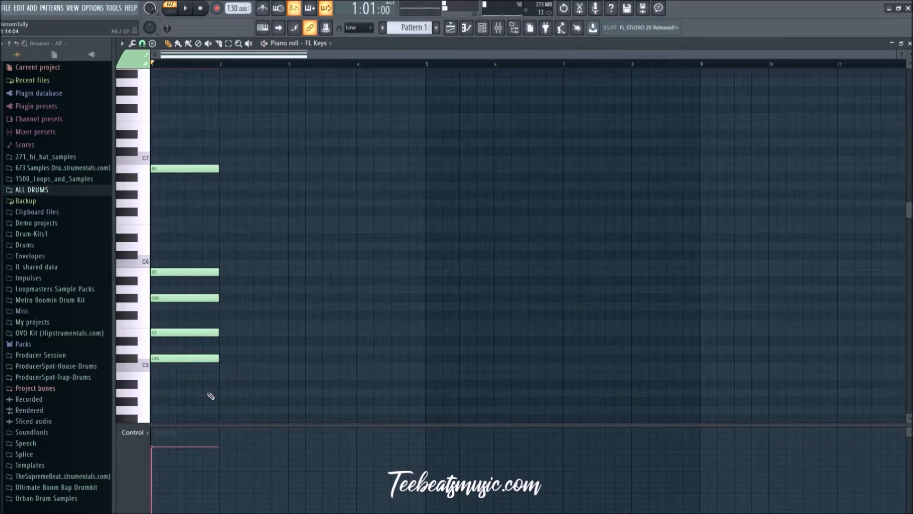
pyautogui.scroll(3, 211, 395)
pyautogui.press('space')
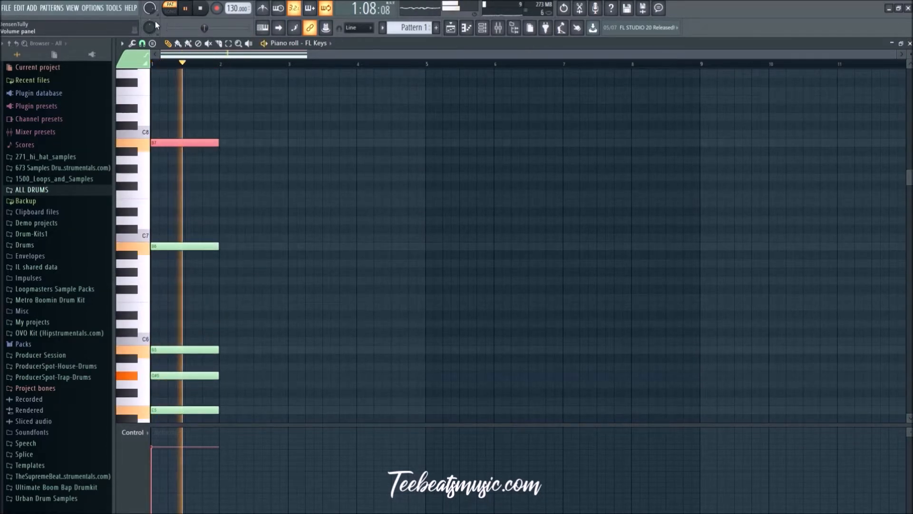
pyautogui.keyDown('ctrl'); pyautogui.click(310, 256); pyautogui.keyUp('ctrl')
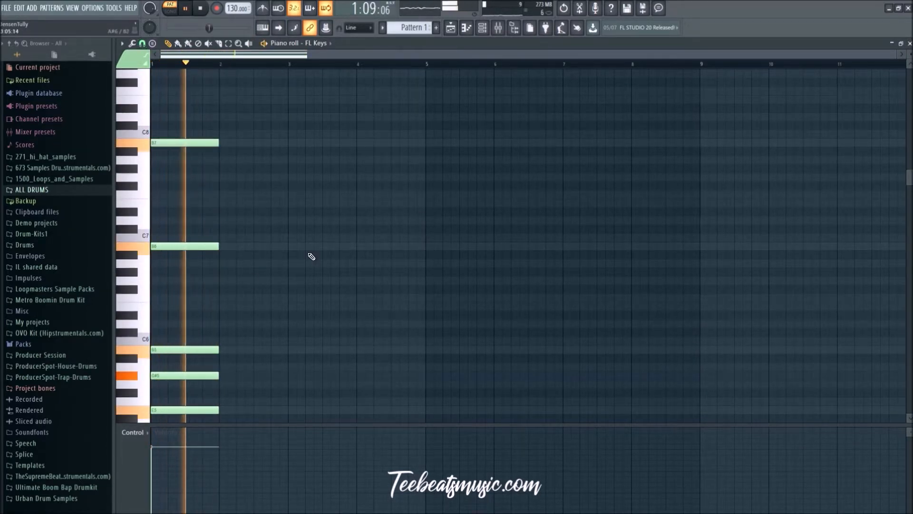
pyautogui.scroll(-3, 310, 256)
pyautogui.press('space')
# - Delete the B7, B6, B5 and G#5 notes above C#5 and E5
pyautogui.scroll(2, 190, 179)
pyautogui.rightClick(201, 117)
pyautogui.rightClick(191, 220)
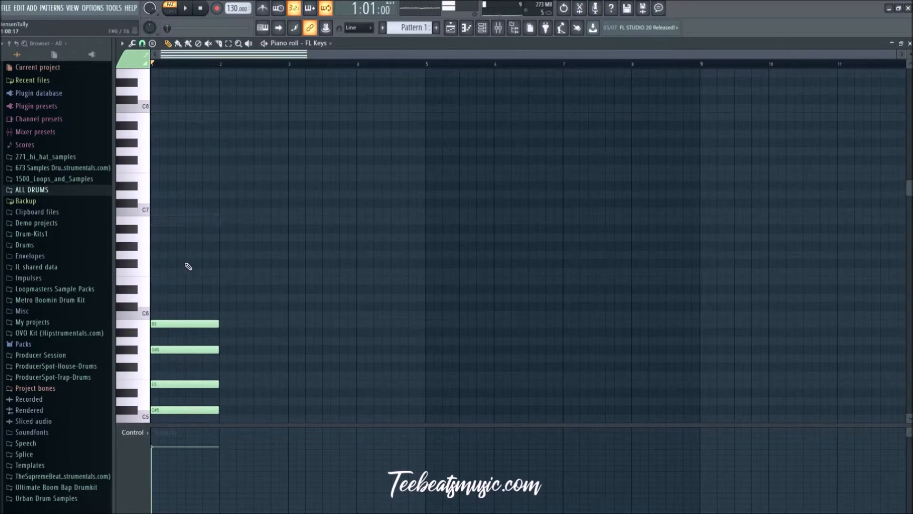
pyautogui.scroll(-4, 188, 267)
pyautogui.rightClick(191, 220)
pyautogui.rightClick(189, 245)
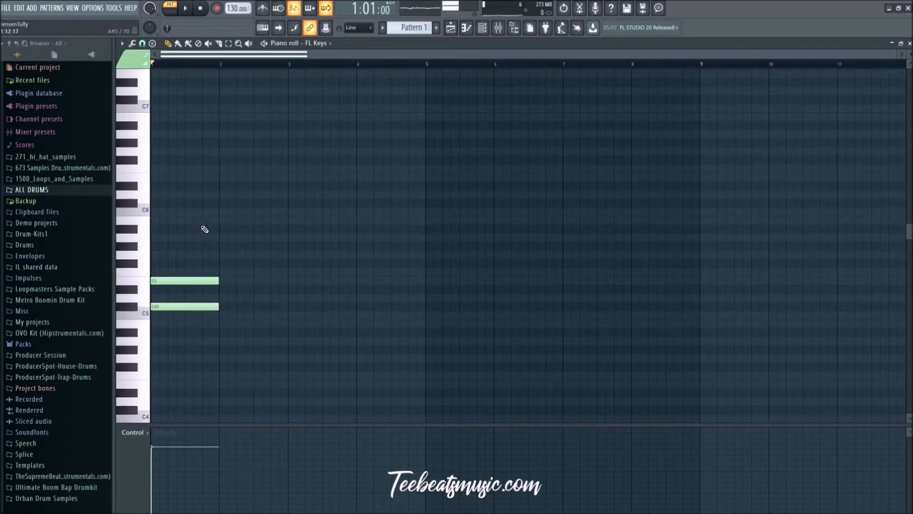
# - Add one-bar G#5 and B5 notes at bar 1 to rebuild the C# minor seventh chord and play it back
pyautogui.scroll(2, 237, 195)
pyautogui.moveTo(298, 207); pyautogui.dragTo(189, 83)
pyautogui.scroll(4, 269, 186)
pyautogui.scroll(-7, 265, 193)
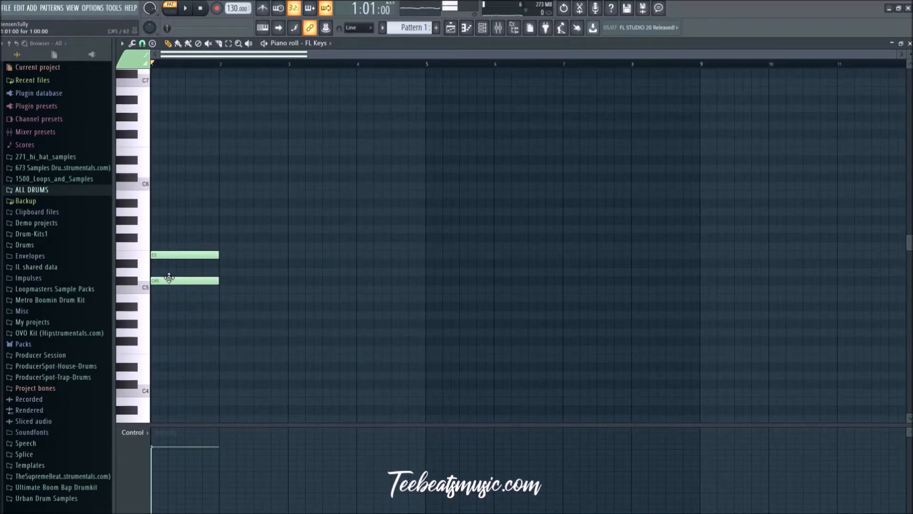
pyautogui.click(171, 253)
pyautogui.click(161, 220)
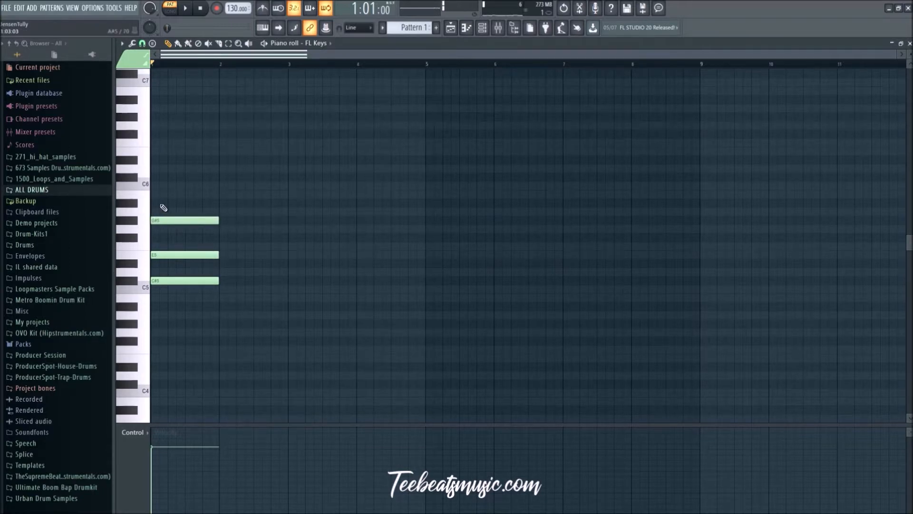
pyautogui.click(164, 194)
pyautogui.press('space')
pyautogui.press('space')
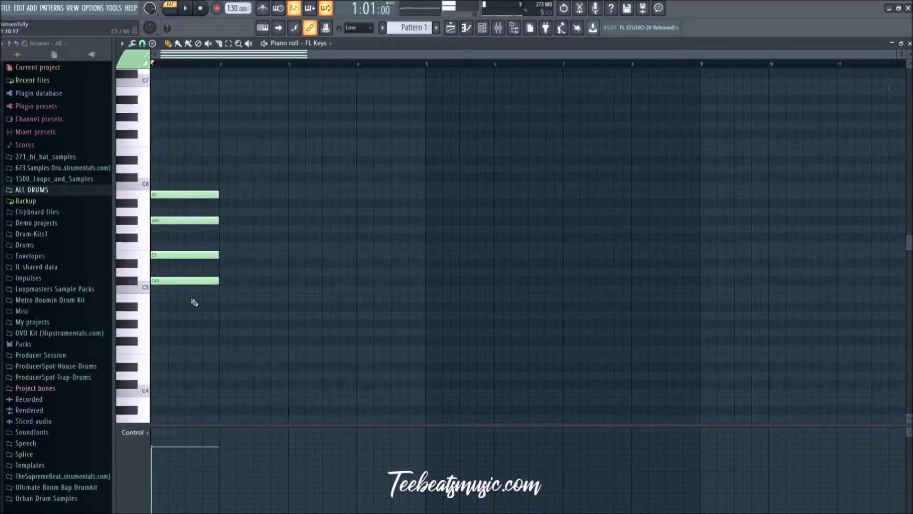
# - Delete the B5, G#5, E5 and C#5 notes to clear the piano roll
pyautogui.scroll(1, 215, 320)
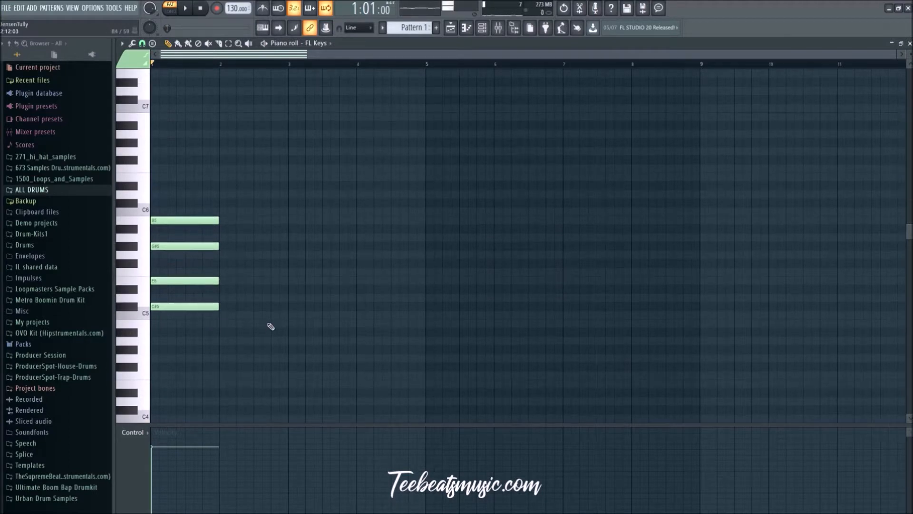
pyautogui.click(191, 220)
pyautogui.rightClick(203, 221)
pyautogui.rightClick(203, 246)
pyautogui.rightClick(204, 281)
pyautogui.rightClick(202, 306)
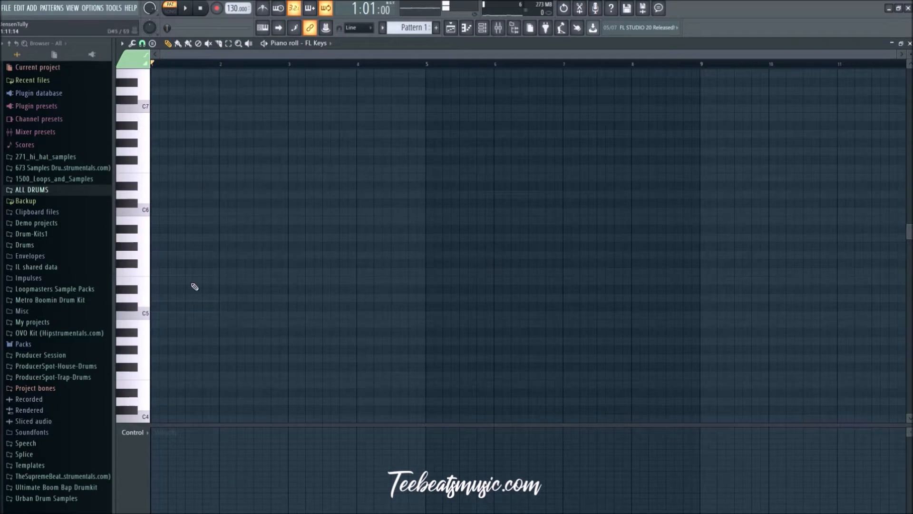
pyautogui.click(169, 307)
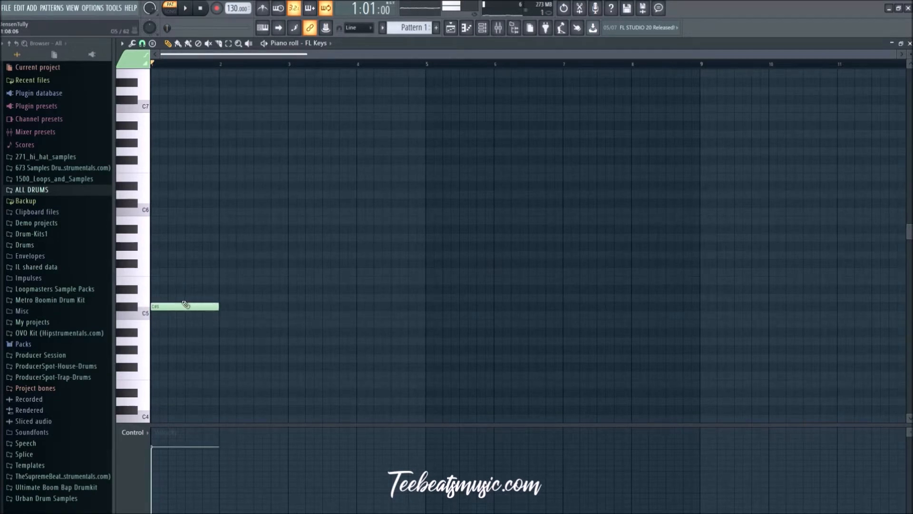
pyautogui.scroll(-2, 182, 303)
pyautogui.rightClick(188, 254)
pyautogui.scroll(-3, 192, 233)
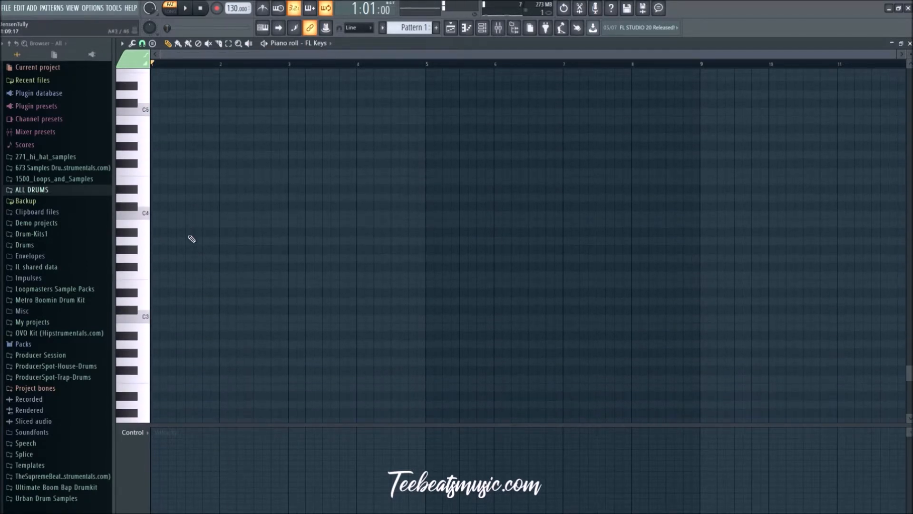
pyautogui.scroll(12, 192, 235)
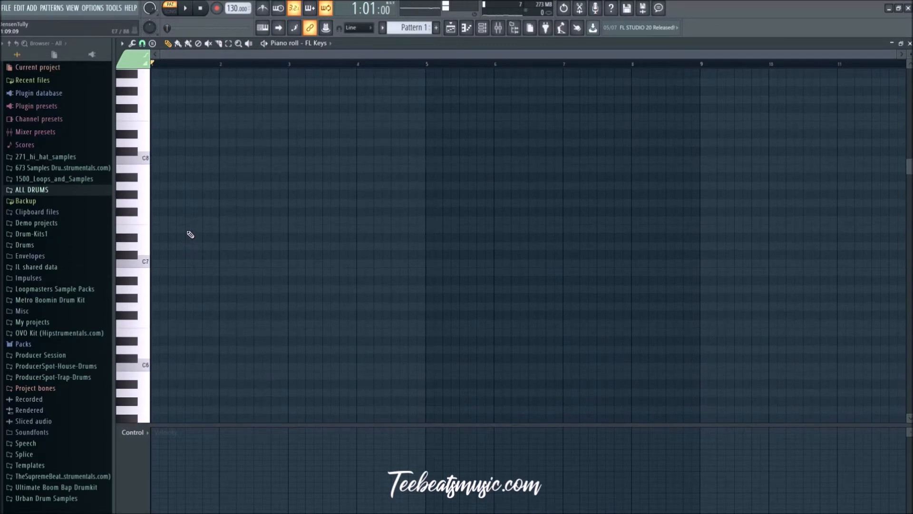
# - Add a one-bar E7 note at bar 1, transpose it two octaves down to E5 and play it back
pyautogui.click(172, 231)
pyautogui.hotkey('ctrl', 'a')
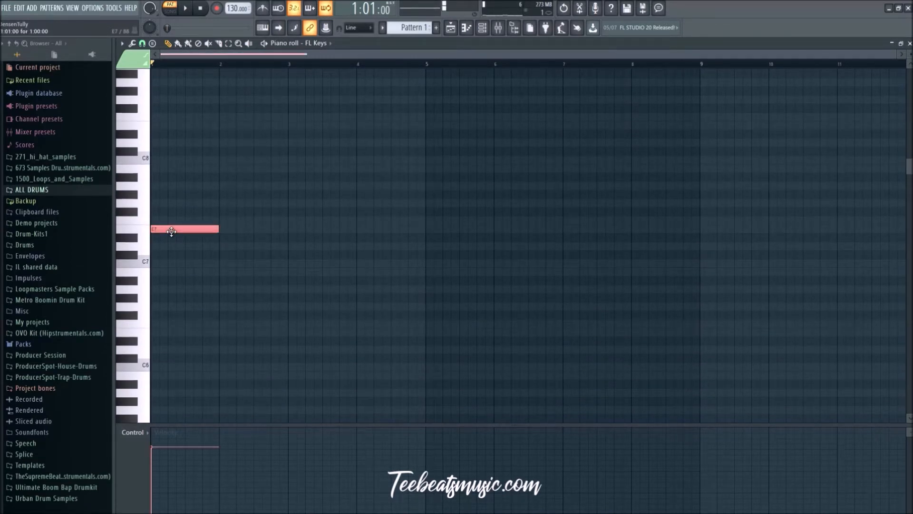
pyautogui.hotkey('ctrl', 'Down')
pyautogui.hotkey('ctrl', 'Down')
pyautogui.press('space')
pyautogui.scroll(-10, 174, 235)
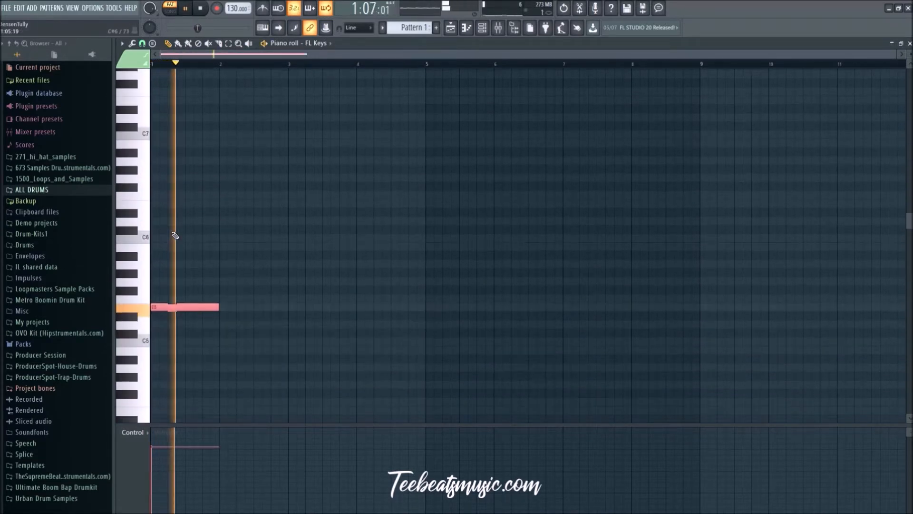
pyautogui.hotkey('ctrl', 'd')
pyautogui.press('space')
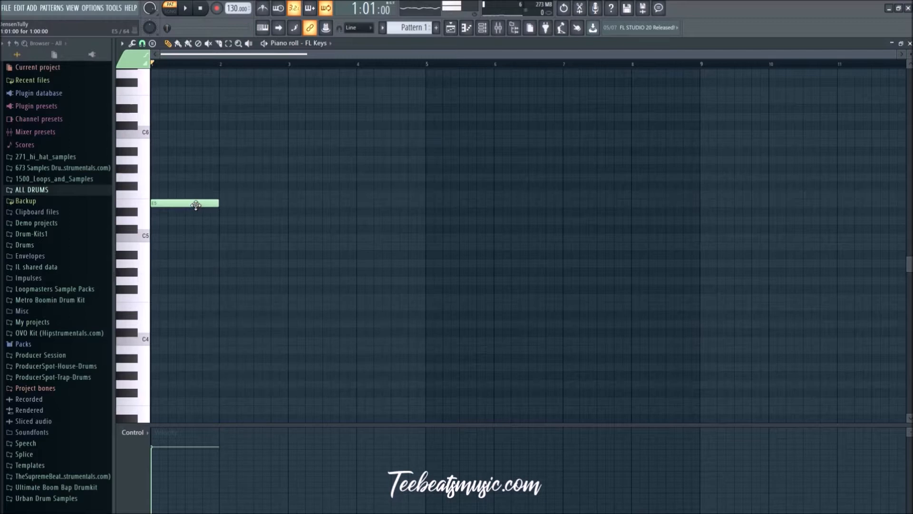
# - Add one-bar C5 and G#4 notes below E5 at bar 1, each four semitones apart, to form an augmented chord
pyautogui.click(175, 237)
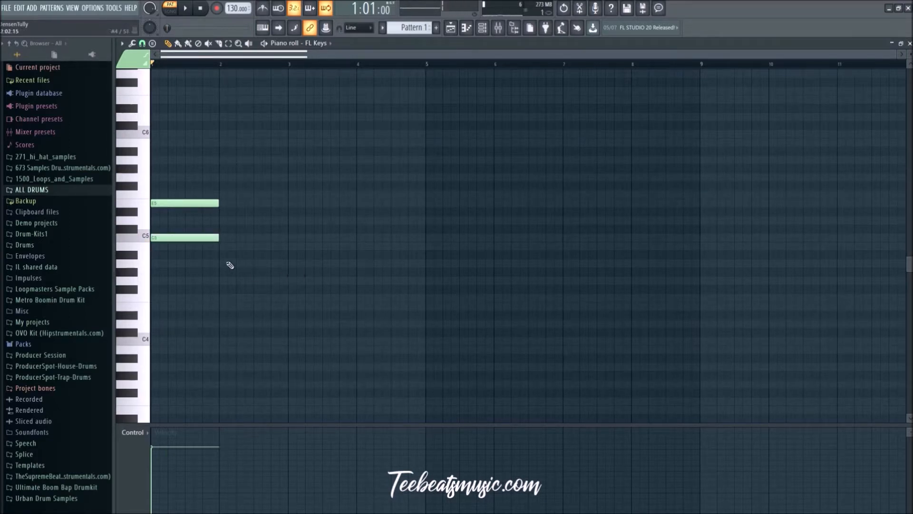
pyautogui.rightClick(212, 237)
pyautogui.scroll(3, 184, 200)
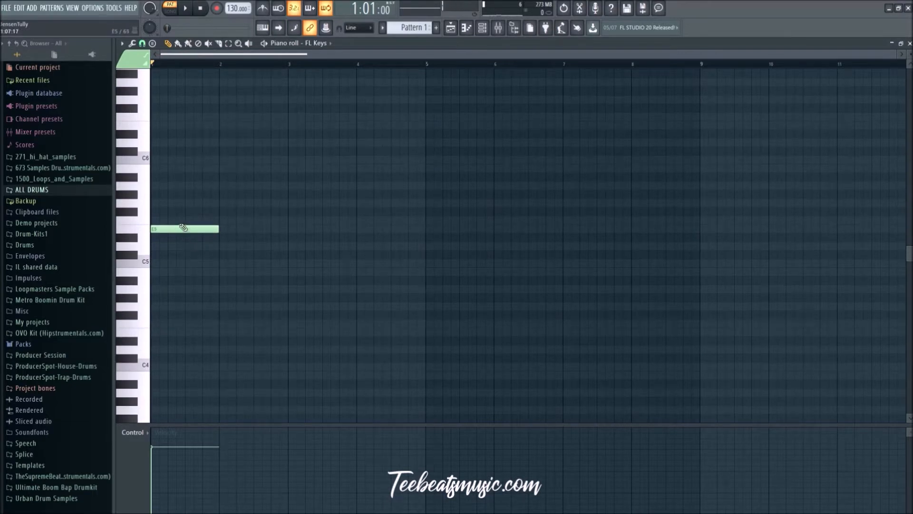
pyautogui.click(174, 262)
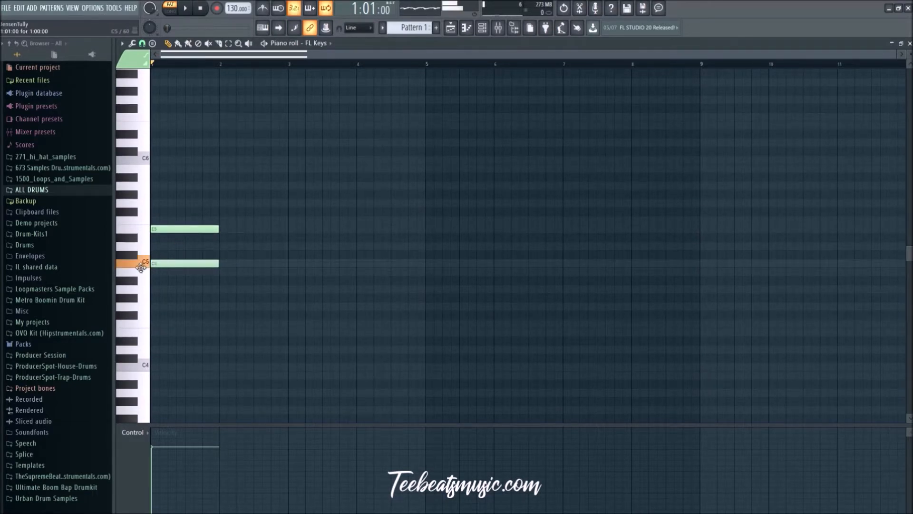
pyautogui.click(186, 298)
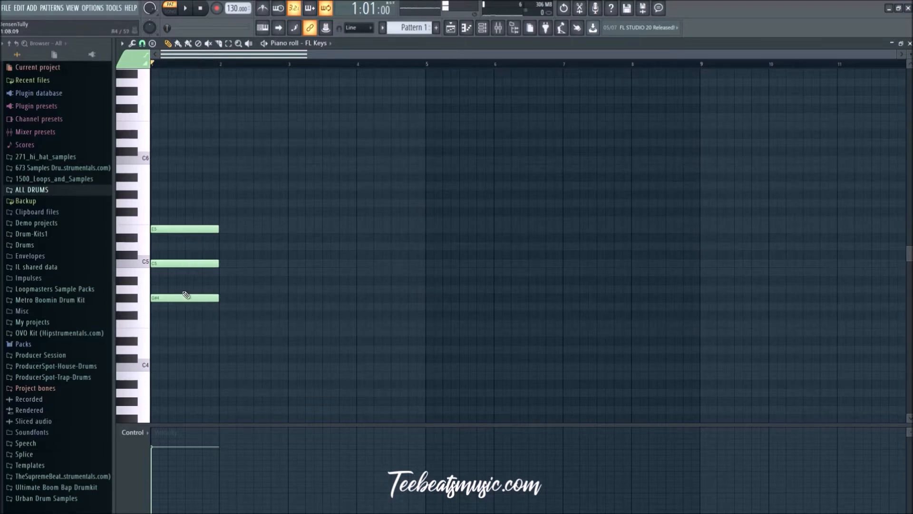
# - Play back the augmented chord of E5, C5 and G#4, then stop playback
pyautogui.press('space')
pyautogui.moveTo(260, 370); pyautogui.dragTo(190, 229)
pyautogui.keyDown('ctrl'); pyautogui.click(278, 273); pyautogui.keyUp('ctrl')
pyautogui.scroll(-1, 238, 330)
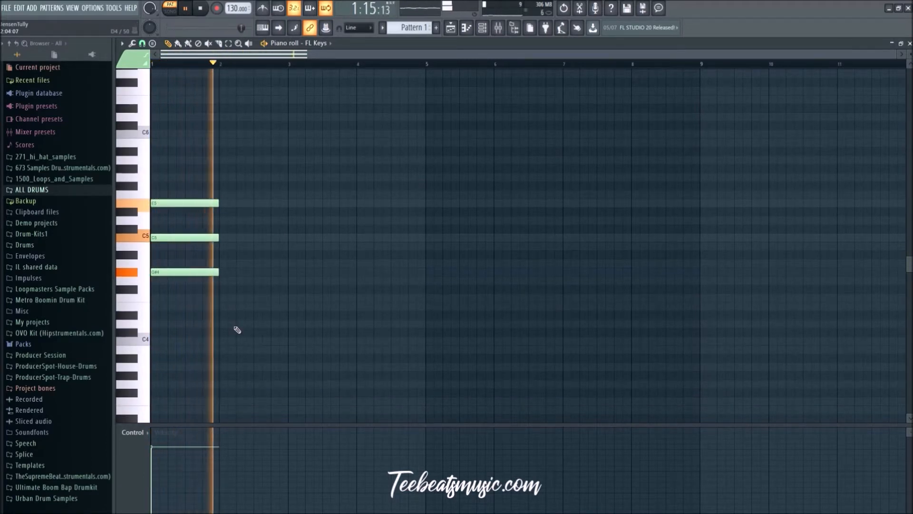
pyautogui.press('space')
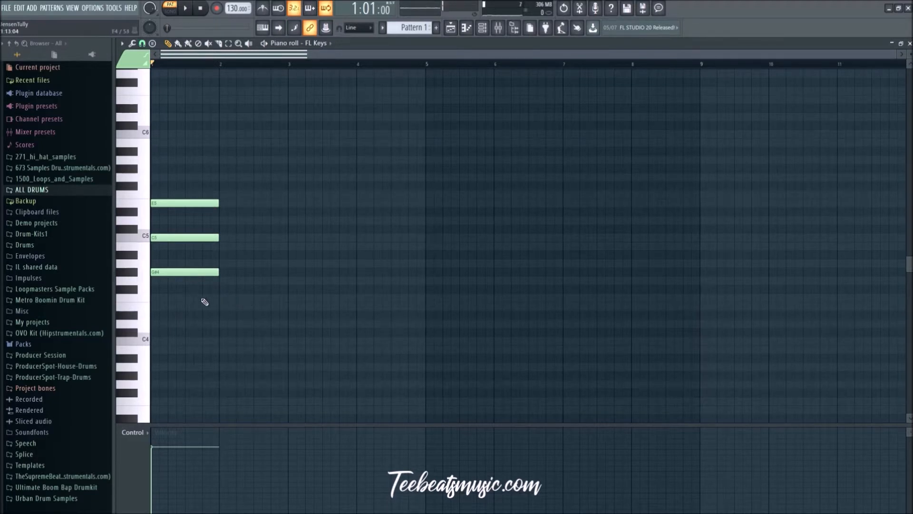
# - Delete the E5, C5 and G#4 notes to clear the piano roll
pyautogui.rightClick(179, 203)
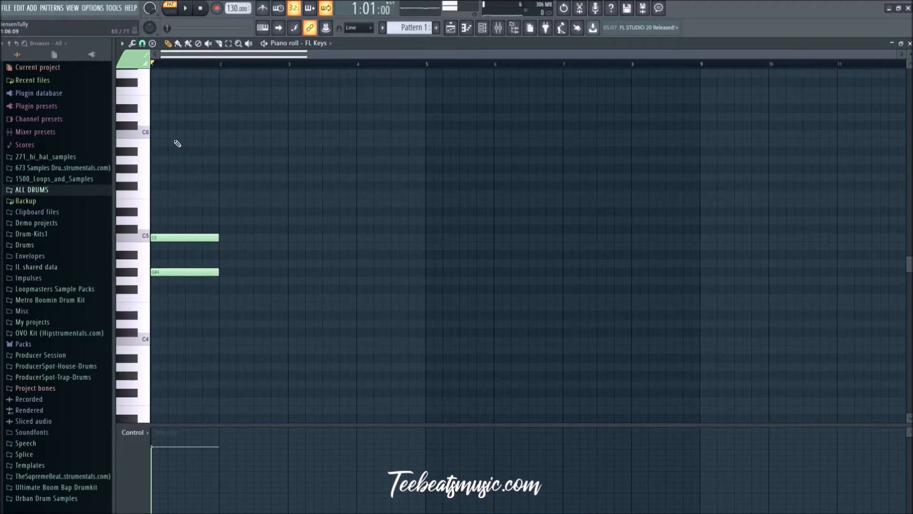
pyautogui.rightClick(172, 236)
pyautogui.scroll(2, 171, 267)
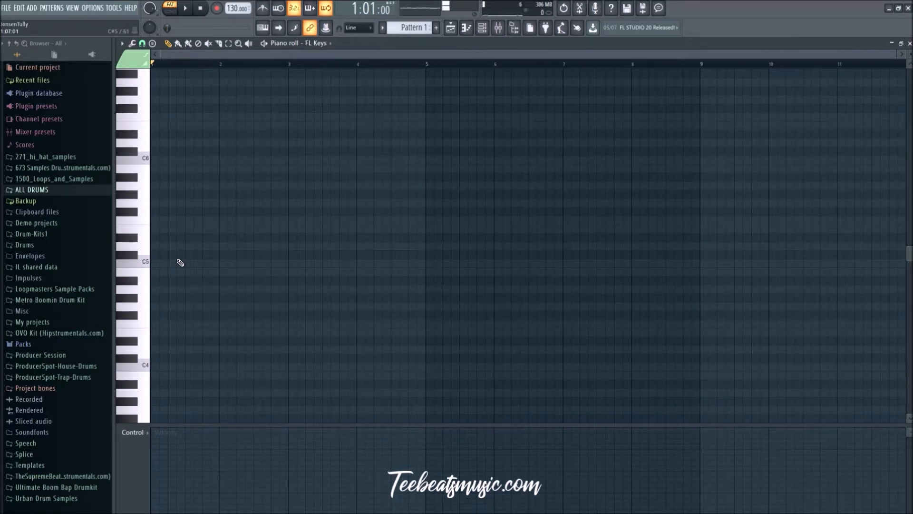
pyautogui.scroll(4, 180, 263)
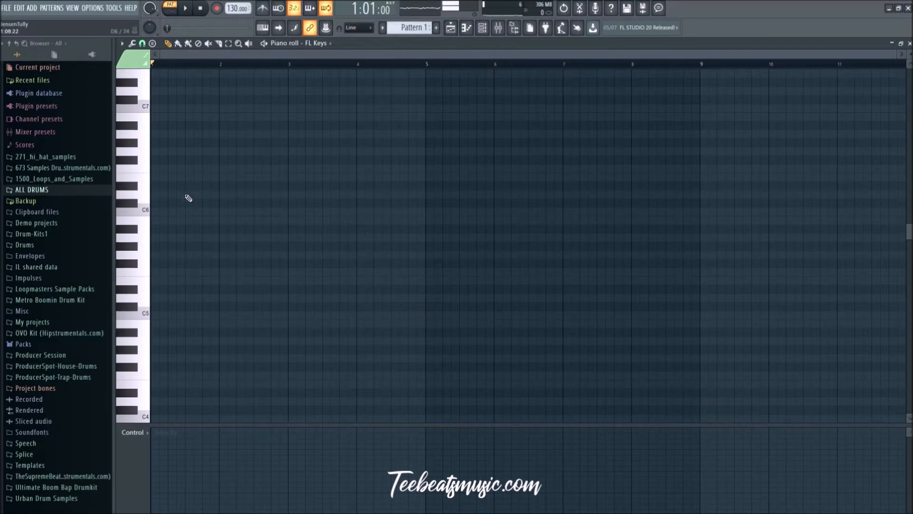
# - Add one-bar A5, F#5 and D#5 notes at bar 1 to build a diminished chord and play it back
pyautogui.click(169, 239)
pyautogui.scroll(1, 192, 251)
pyautogui.scroll(-3, 191, 252)
pyautogui.scroll(3, 191, 251)
pyautogui.scroll(-4, 192, 251)
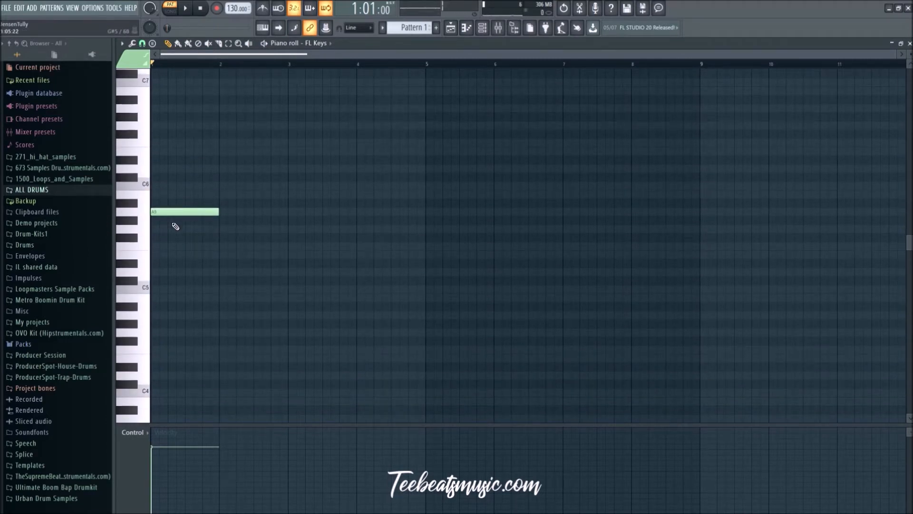
pyautogui.moveTo(172, 236); pyautogui.dragTo(156, 264)
pyautogui.press('space')
pyautogui.scroll(-2, 265, 297)
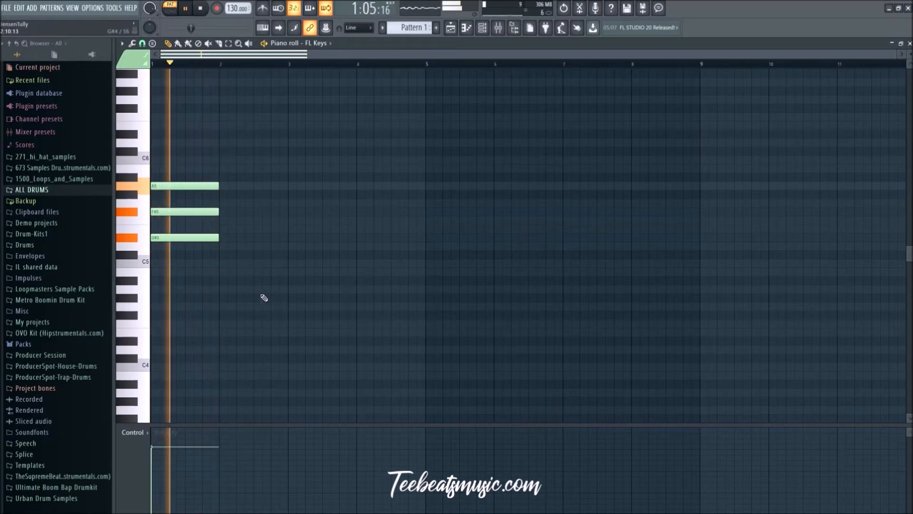
pyautogui.press('space')
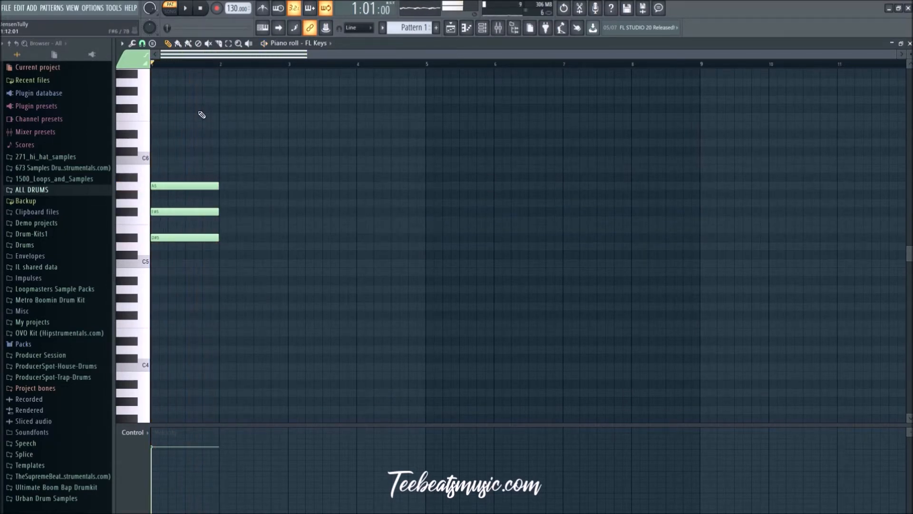
# - Delete the A5, F#5 and D#5 notes of the diminished chord
pyautogui.rightClick(191, 186)
pyautogui.rightClick(187, 211)
pyautogui.rightClick(184, 237)
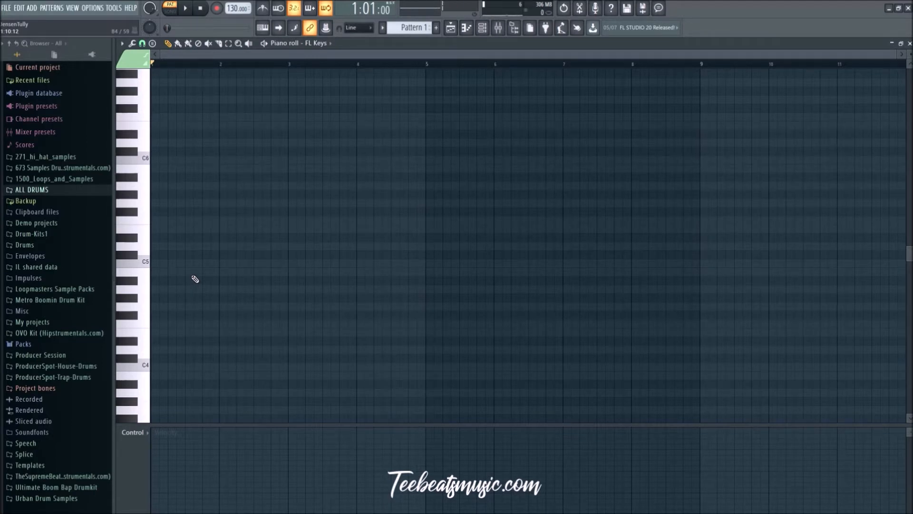
# - Build a C# major chord at bar 1 from one-bar C#5, F5 and G#5 notes
pyautogui.click(172, 250)
pyautogui.moveTo(190, 246); pyautogui.dragTo(188, 255)
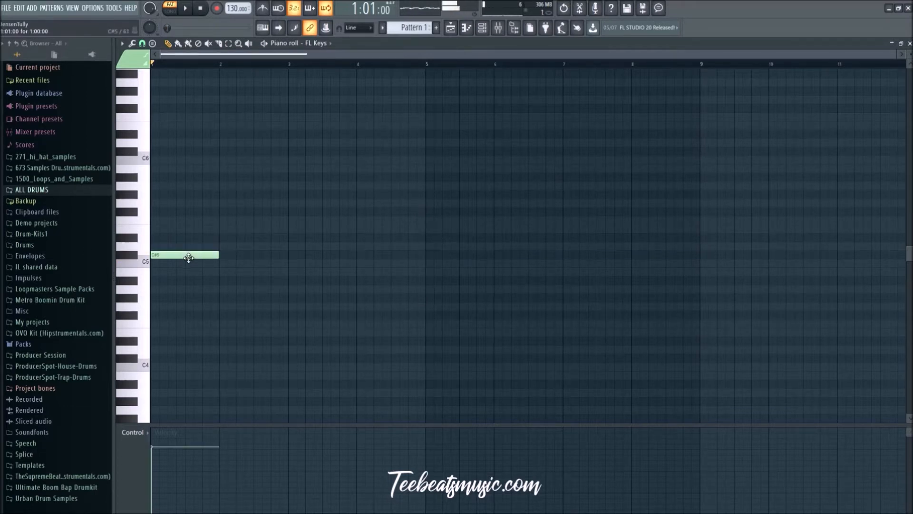
pyautogui.scroll(1, 193, 265)
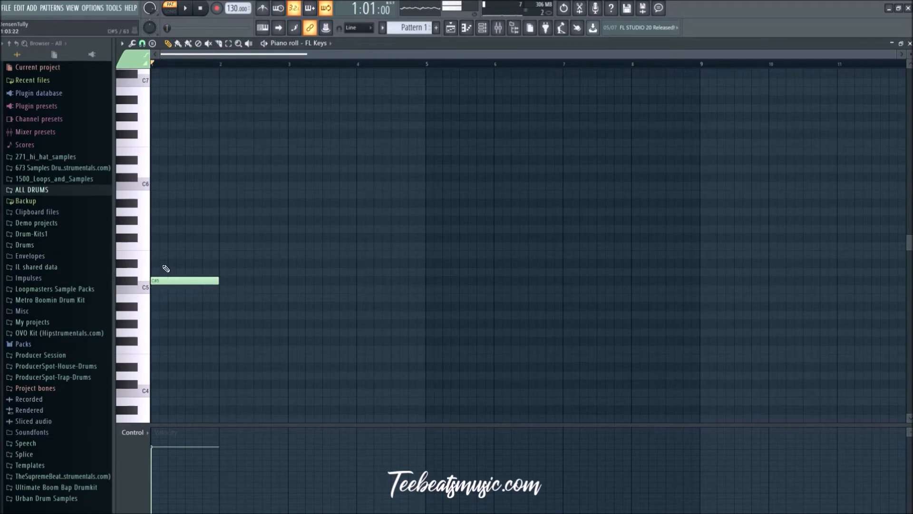
pyautogui.click(167, 246)
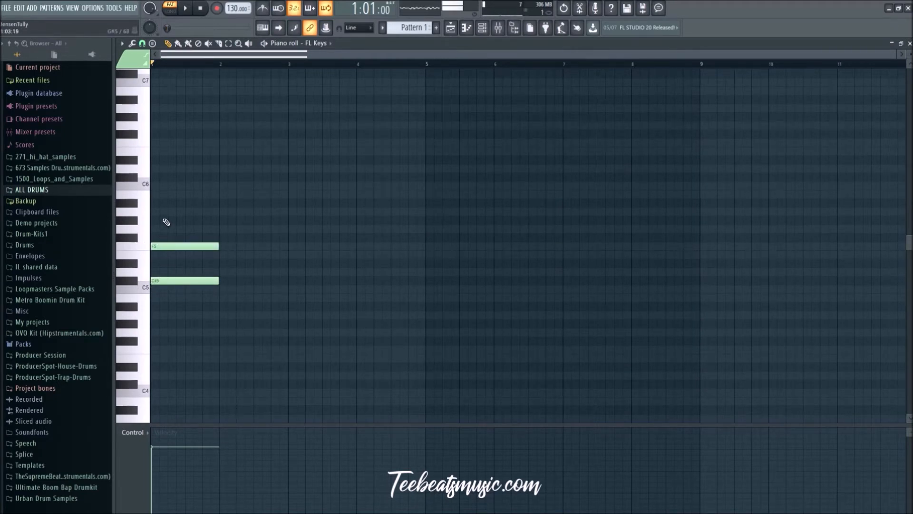
pyautogui.click(166, 221)
# - Build a C# minor chord at bar 2 from one-bar C#5, E5 and G#5 notes
pyautogui.click(233, 281)
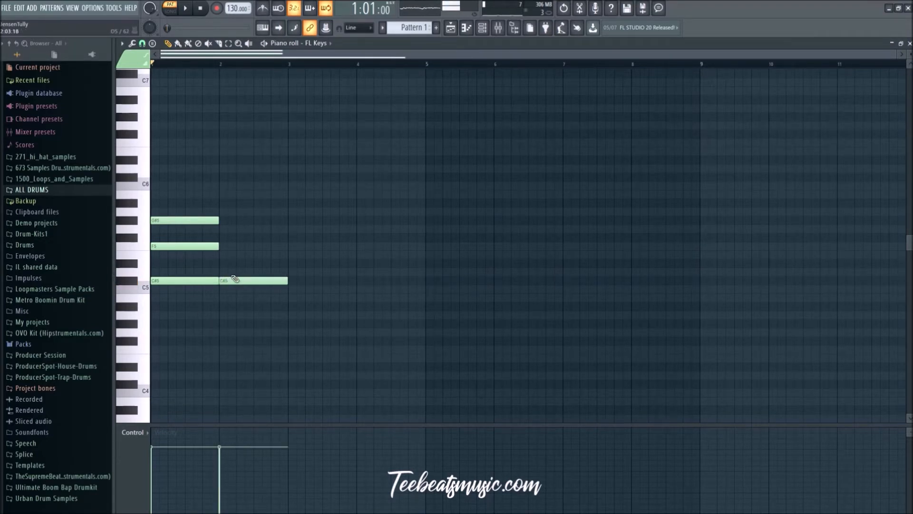
pyautogui.click(227, 254)
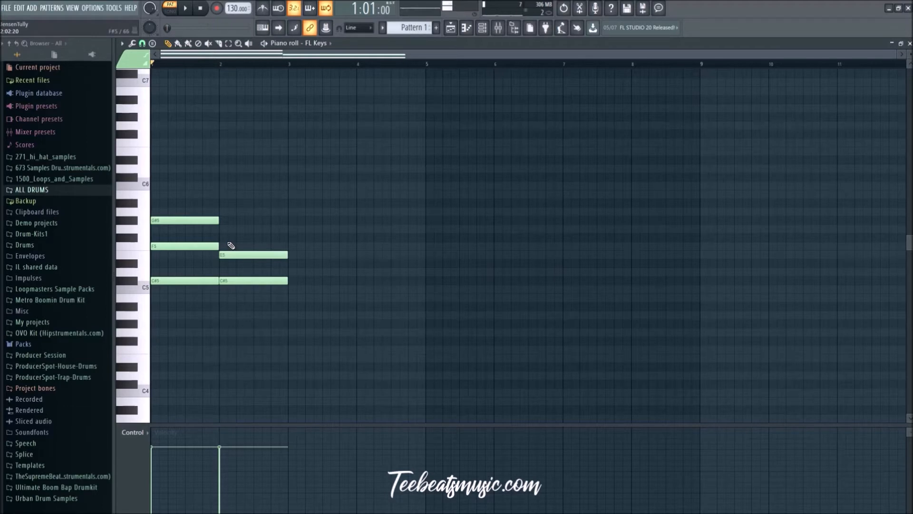
pyautogui.click(224, 220)
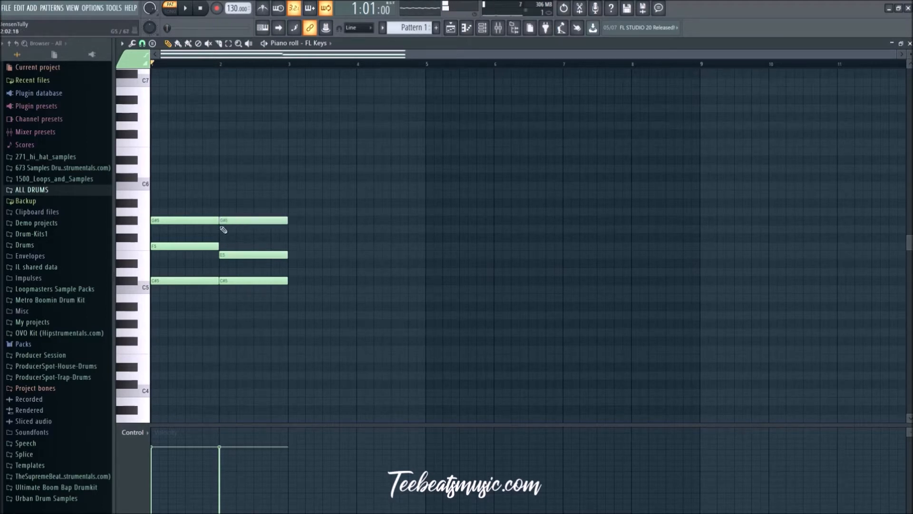
# - Select both the major and minor chords and duplicate them into bars 3 and 4
pyautogui.moveTo(192, 212); pyautogui.dragTo(196, 282)
pyautogui.moveTo(250, 203); pyautogui.dragTo(250, 300)
pyautogui.keyDown('ctrl'); pyautogui.click(251, 311); pyautogui.keyUp('ctrl')
pyautogui.moveTo(173, 200); pyautogui.dragTo(276, 326)
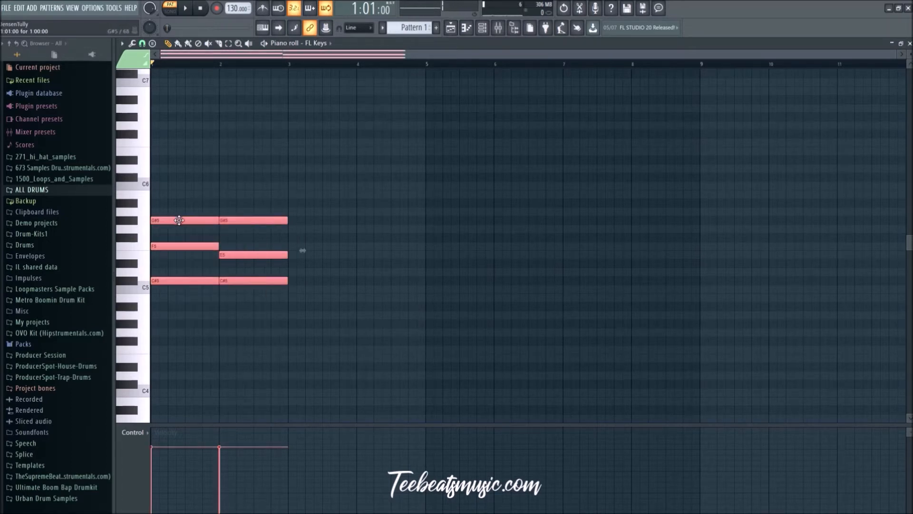
pyautogui.hotkey('ctrl', 'b')
pyautogui.keyDown('ctrl'); pyautogui.click(317, 317); pyautogui.keyUp('ctrl')
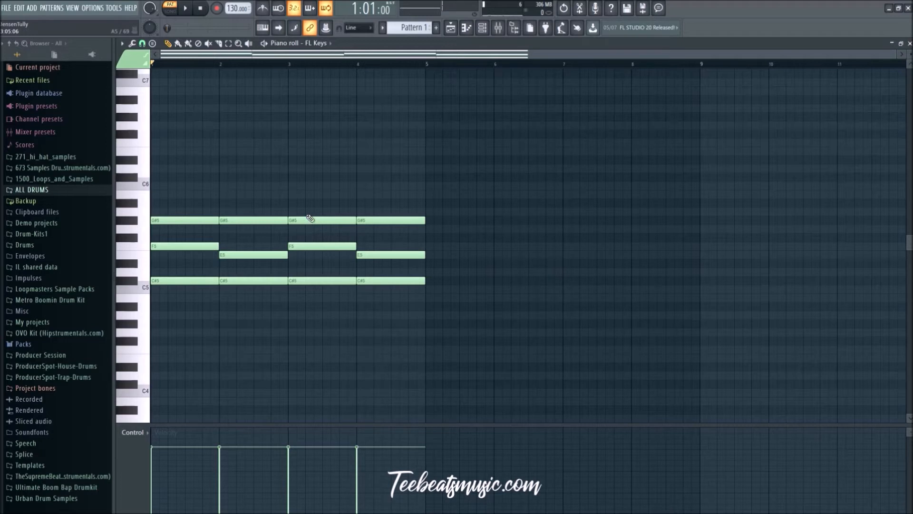
# - Add C6 to the bar 3 chord and B5 to the bar 4 chord to form the major and minor sevenths
pyautogui.click(294, 187)
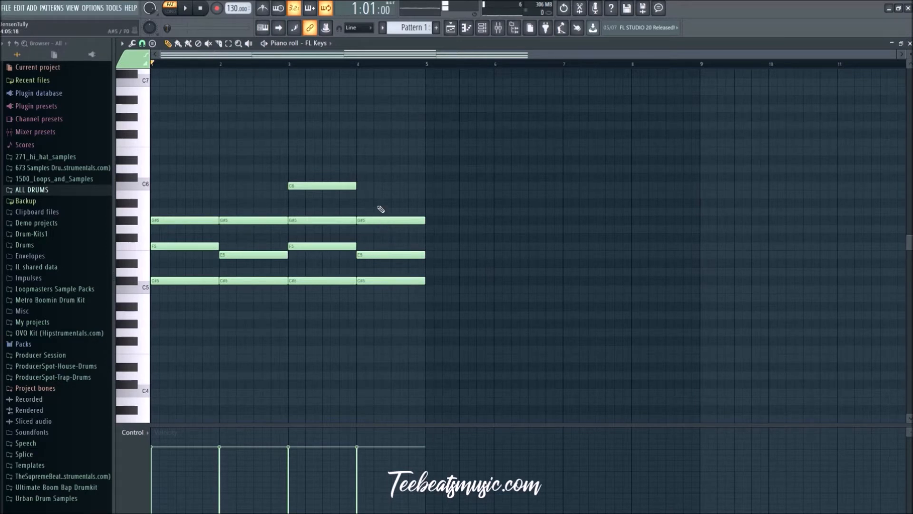
pyautogui.click(377, 195)
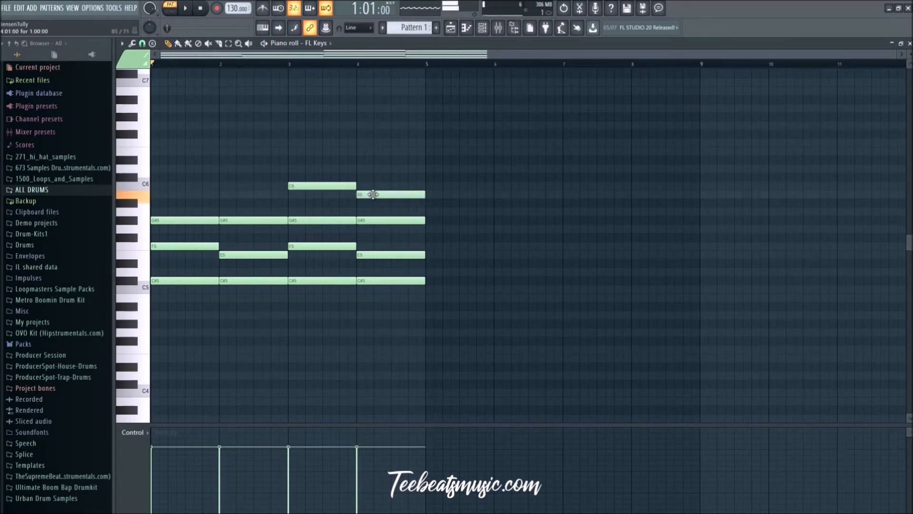
pyautogui.moveTo(463, 344); pyautogui.dragTo(328, 159)
pyautogui.keyDown('ctrl'); pyautogui.click(574, 383); pyautogui.keyUp('ctrl')
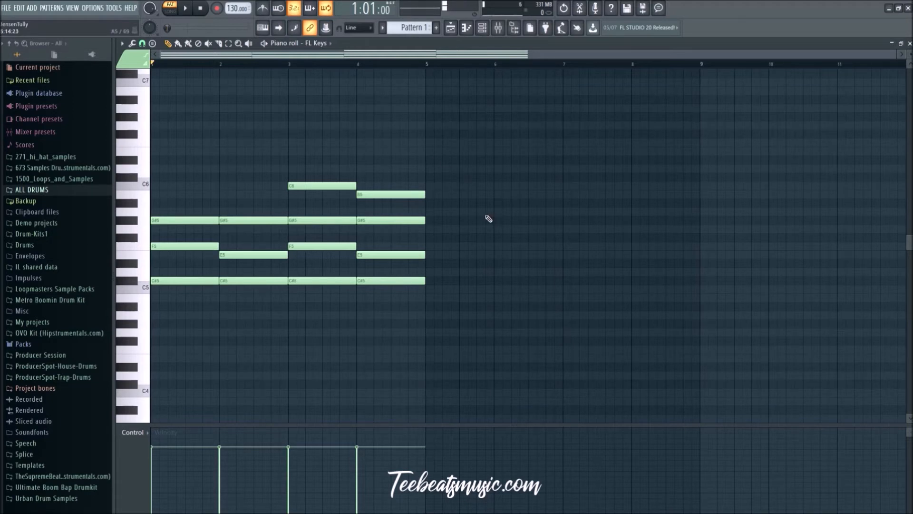
# - Build a C# augmented chord at bar 5 from one-bar C#5, F5 and A5 notes and briefly play the pattern
pyautogui.click(439, 282)
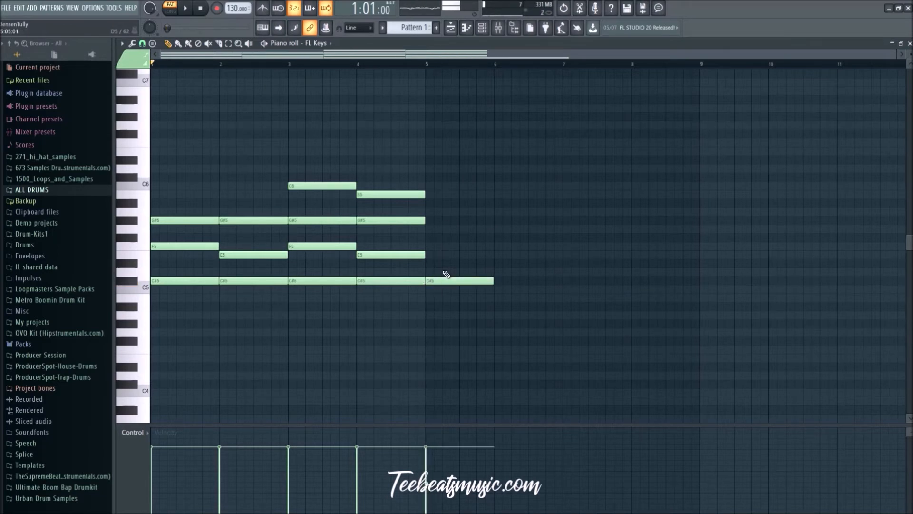
pyautogui.click(435, 247)
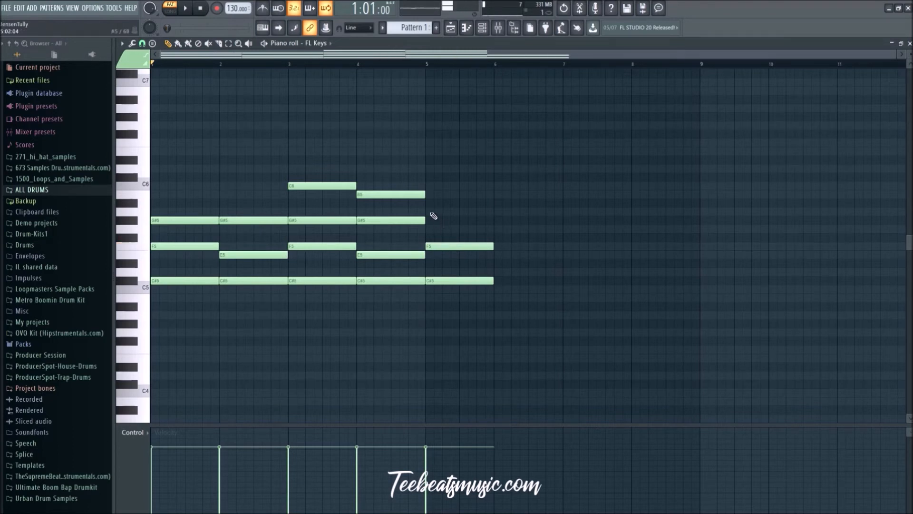
pyautogui.click(433, 212)
pyautogui.press('space')
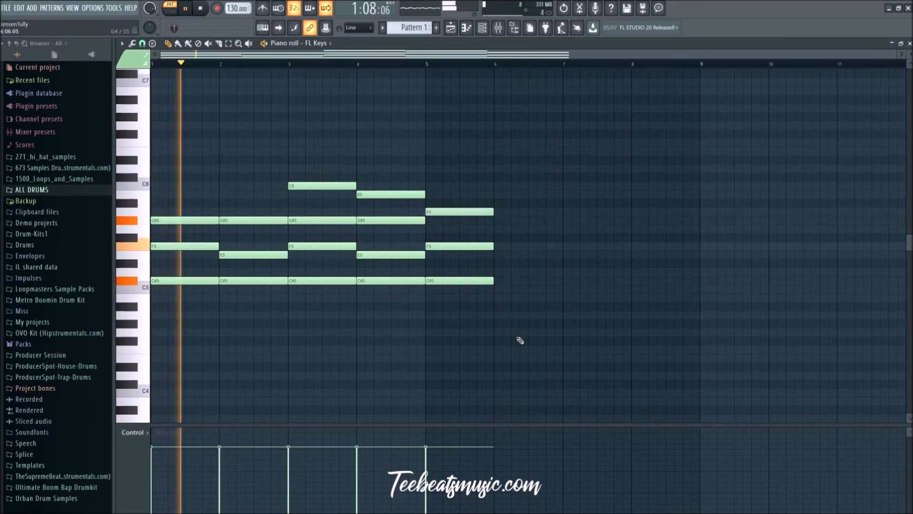
pyautogui.press('space')
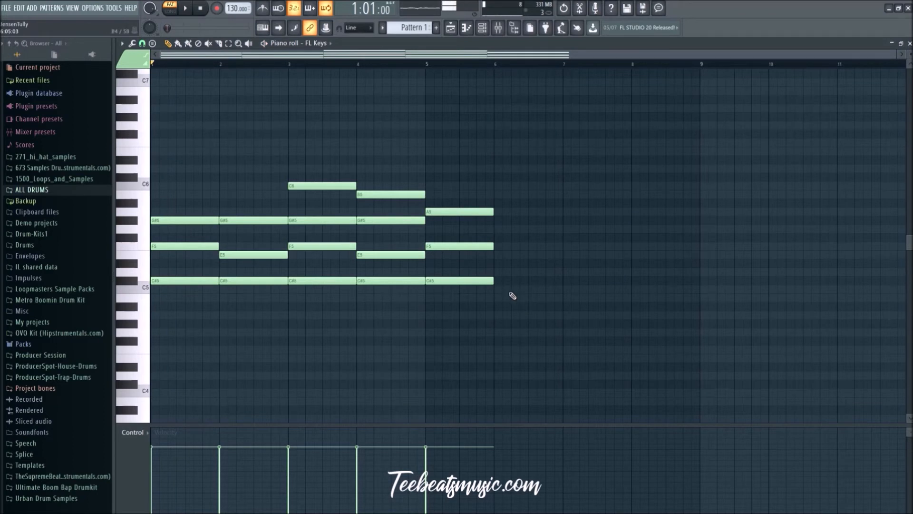
# - Build a C# diminished chord at bar 6 from one-bar C#5, E5 and G5 notes and play the pattern
pyautogui.click(497, 281)
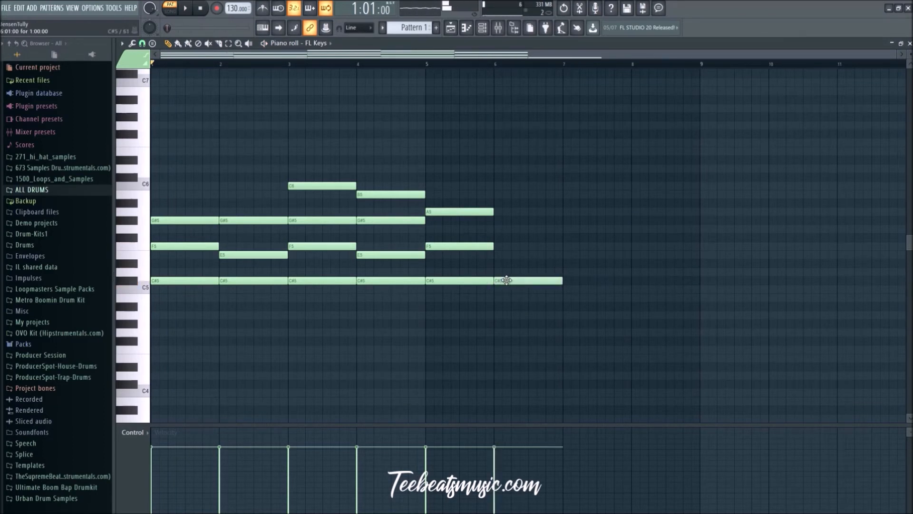
pyautogui.click(504, 255)
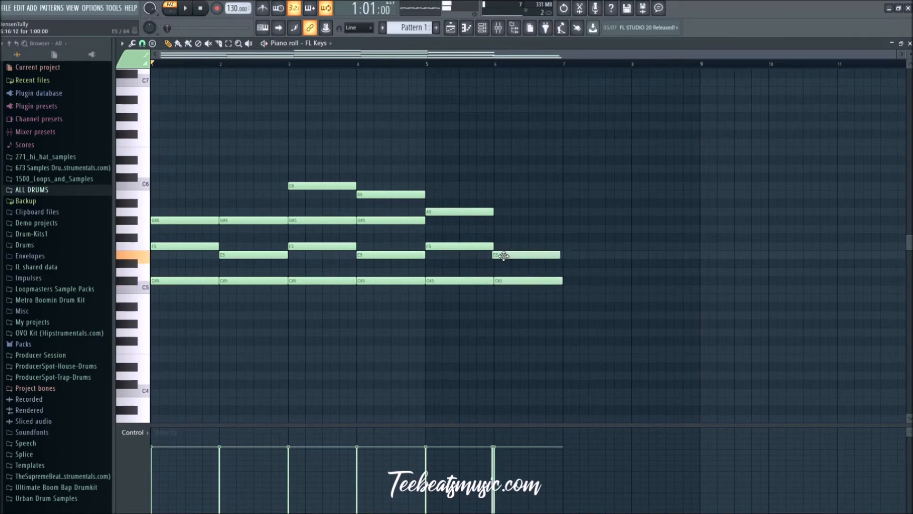
pyautogui.click(504, 253)
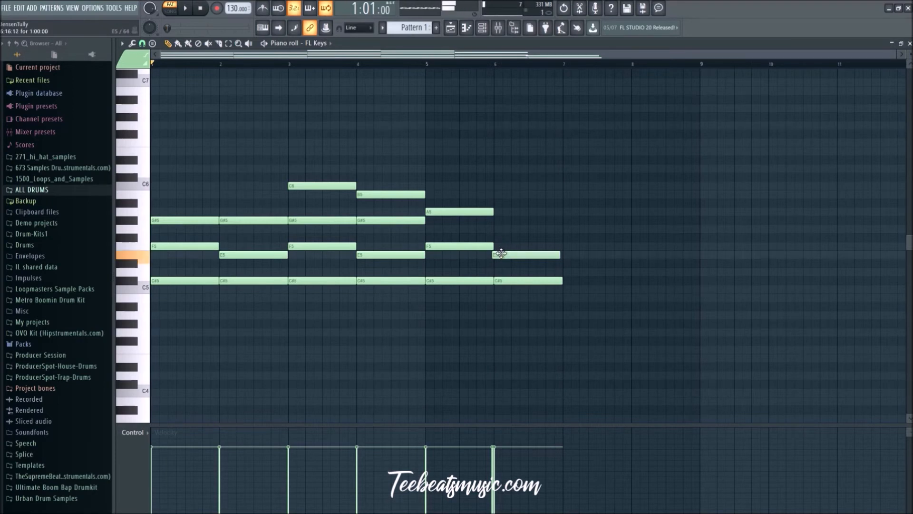
pyautogui.click(504, 229)
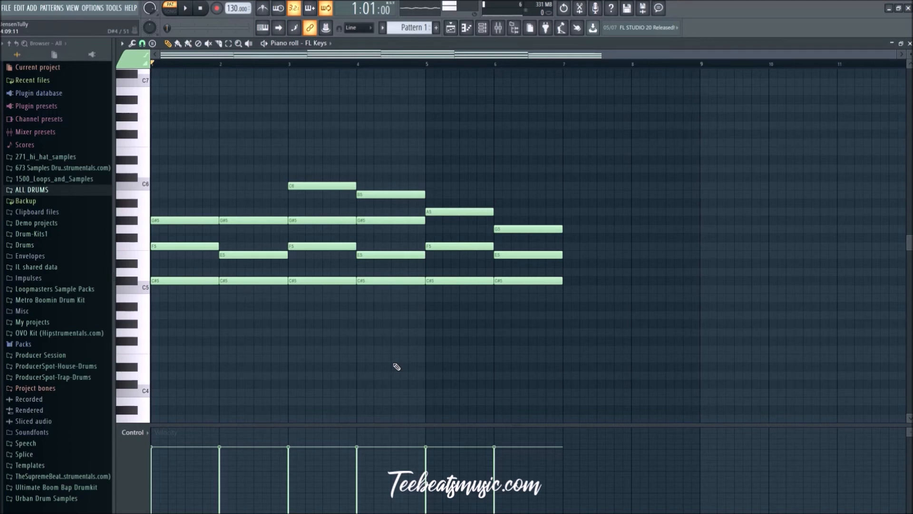
pyautogui.press('space')
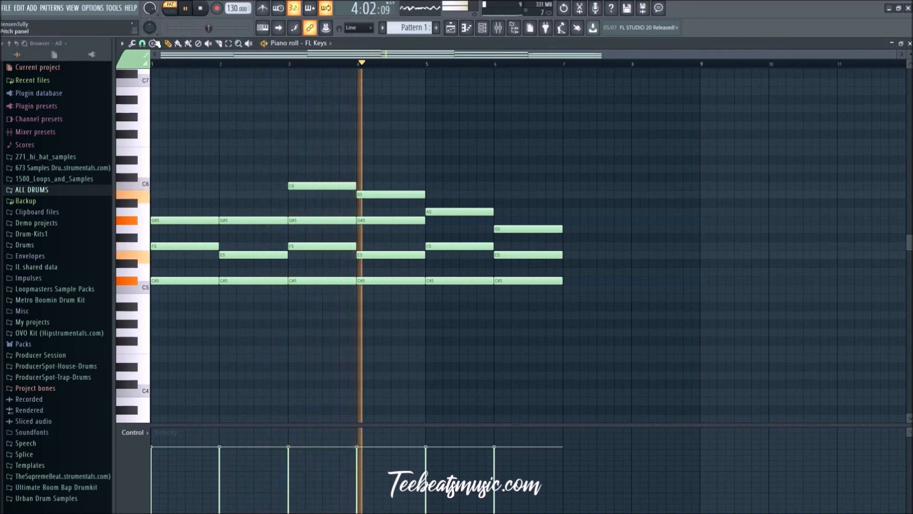
# - Apply Strum to all six chords, raising the start time strength so the upper notes of each chord begin slightly after the root
pyautogui.click(132, 44)
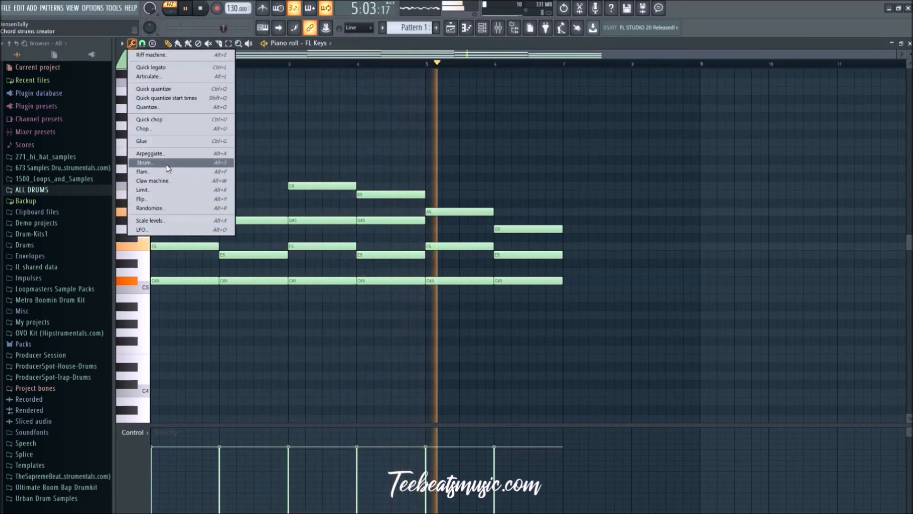
pyautogui.click(166, 164)
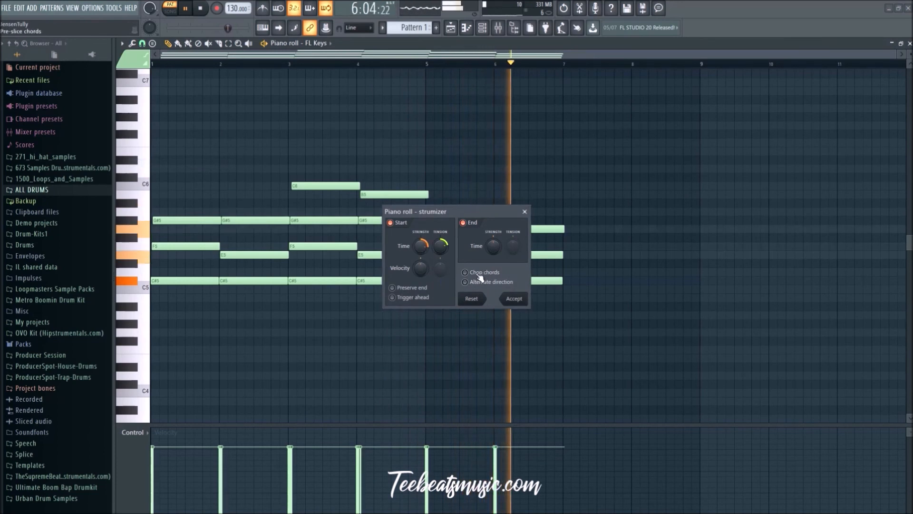
pyautogui.moveTo(424, 246); pyautogui.dragTo(423, 238)
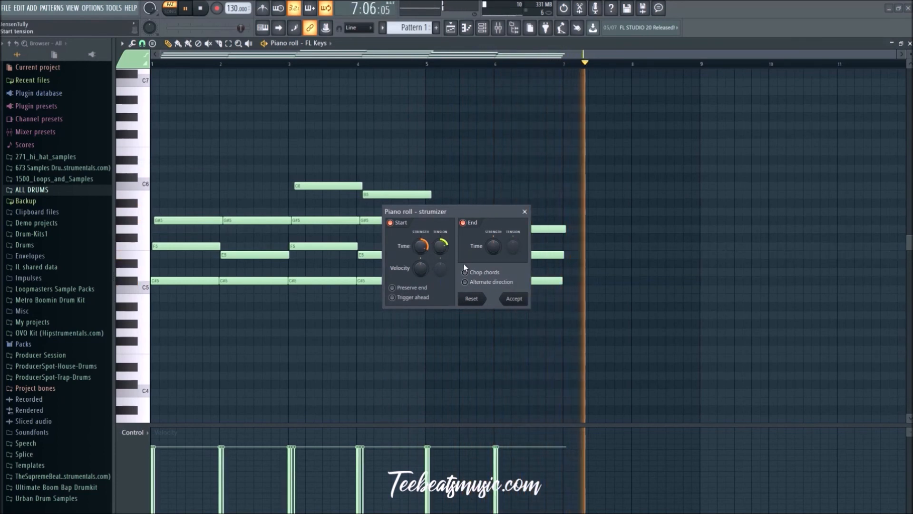
pyautogui.moveTo(419, 249); pyautogui.dragTo(420, 242)
pyautogui.click(513, 299)
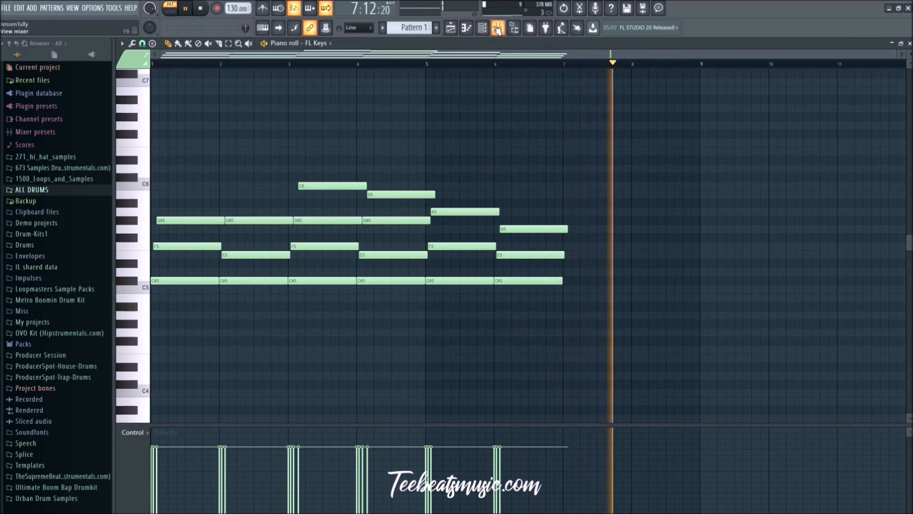
# - Open the mixer while the strummed chord pattern plays
pyautogui.click(497, 29)
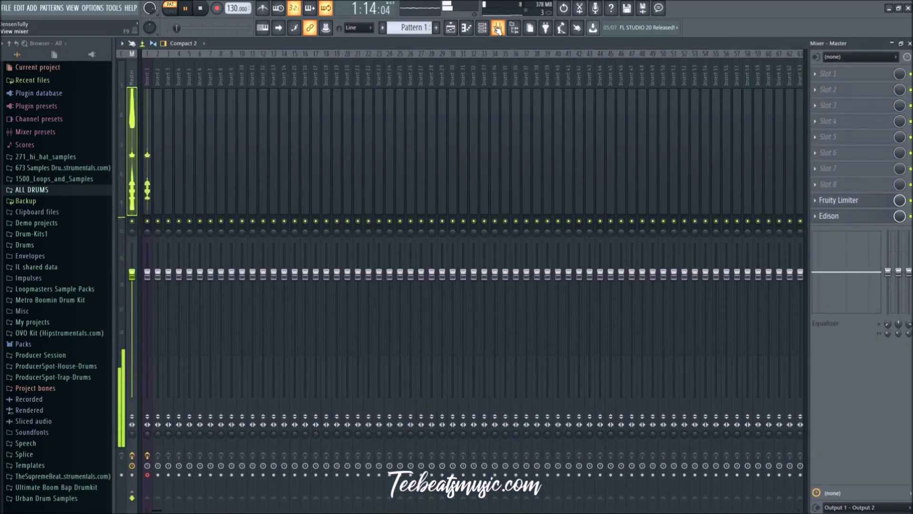